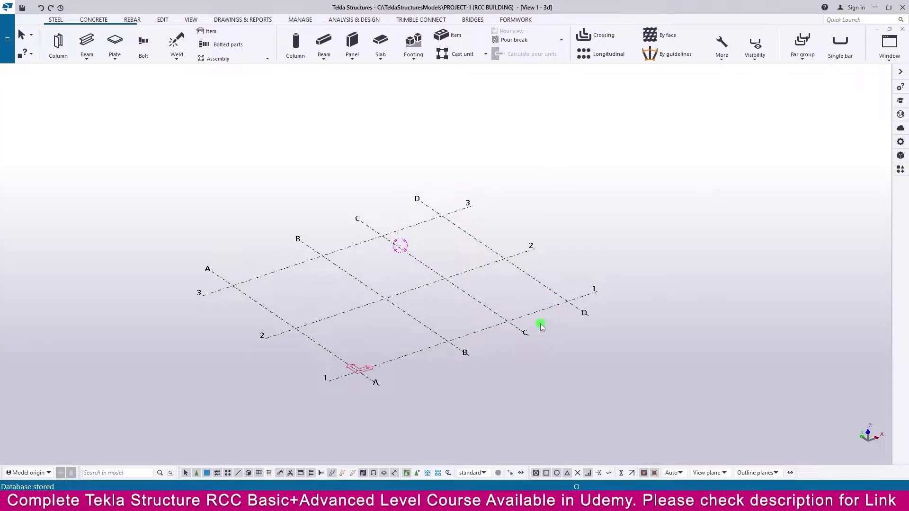
Pan to the model's grid and bring up its Rectangular grid properties panel.
scroll(540, 324, up, 2)
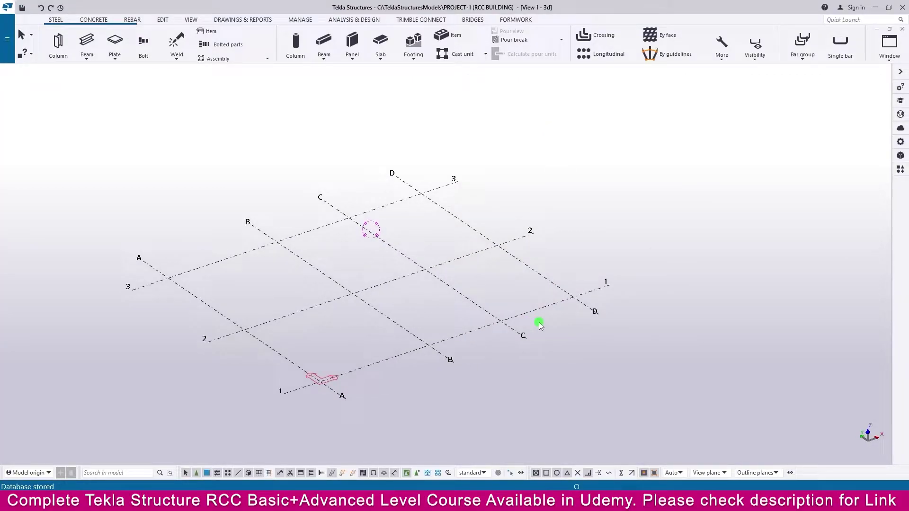
middle_drag(547, 317, 538, 322)
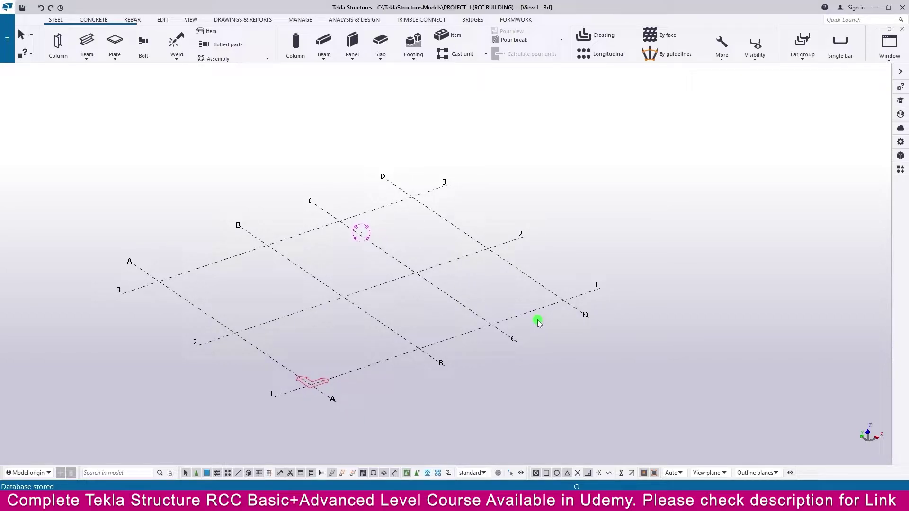
middle_drag(538, 320, 513, 327)
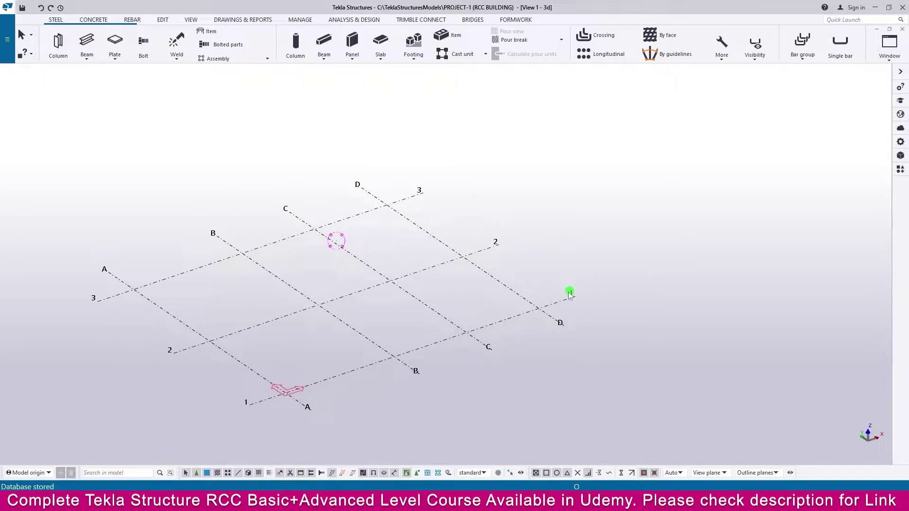
click(544, 308)
double_click(546, 308)
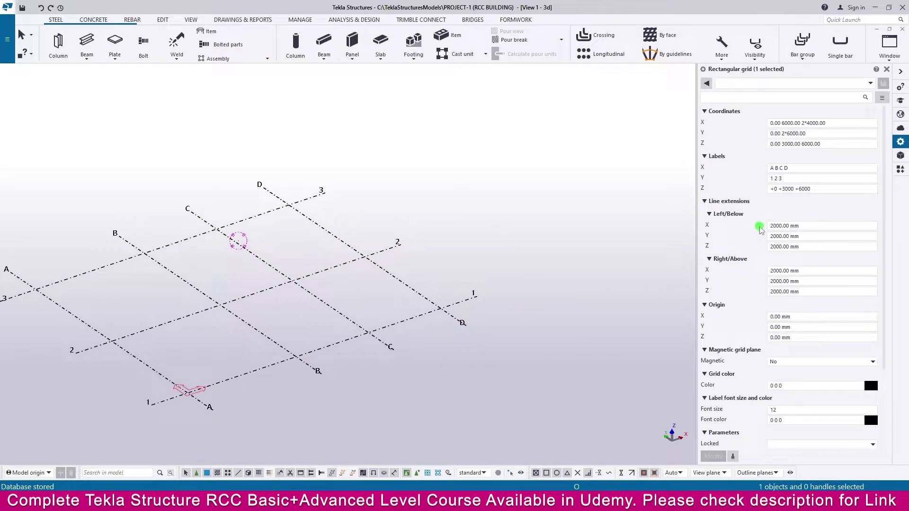
scroll(513, 279, down, 1)
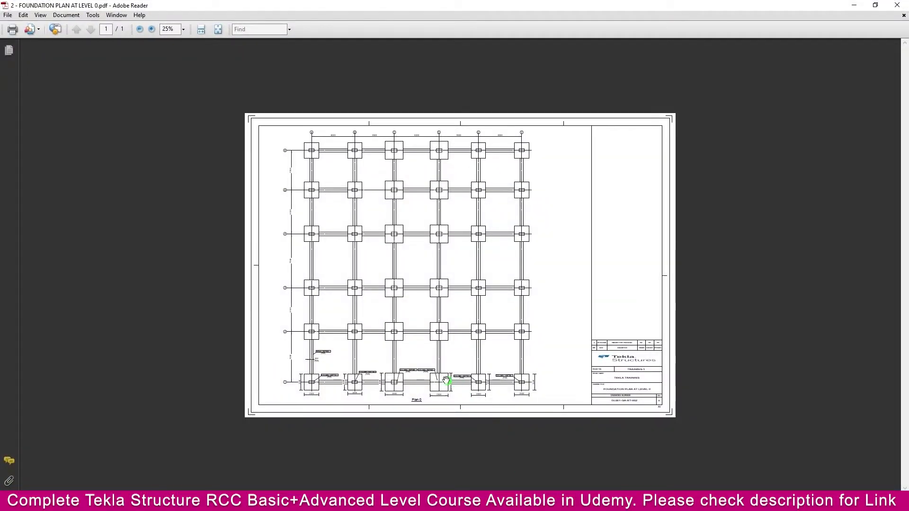
Zoom the level 0 foundation plan to read column spacings 6000, 5500, 6200, 5500, 6000.
ctrl+scroll(300, 372, up, 1)
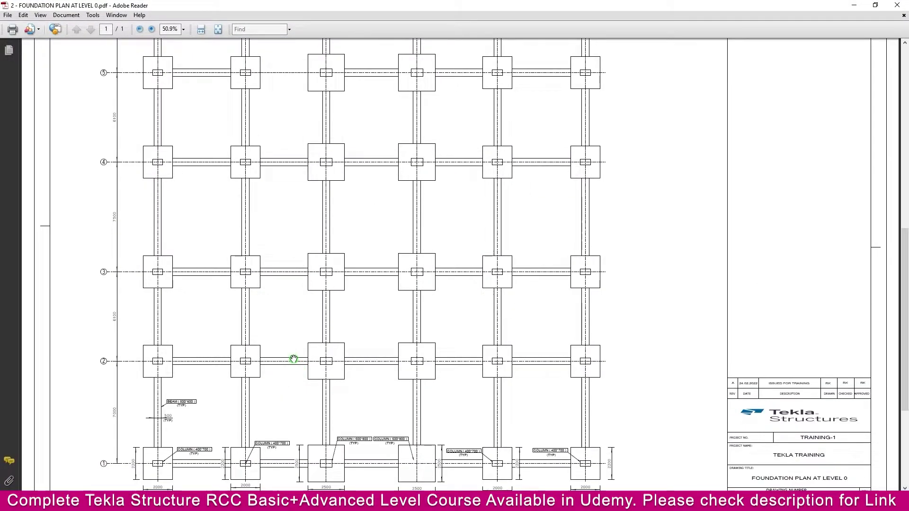
ctrl+scroll(295, 360, down, 1)
ctrl+scroll(345, 142, up, 1)
ctrl+scroll(331, 140, up, 1)
ctrl+scroll(324, 137, down, 1)
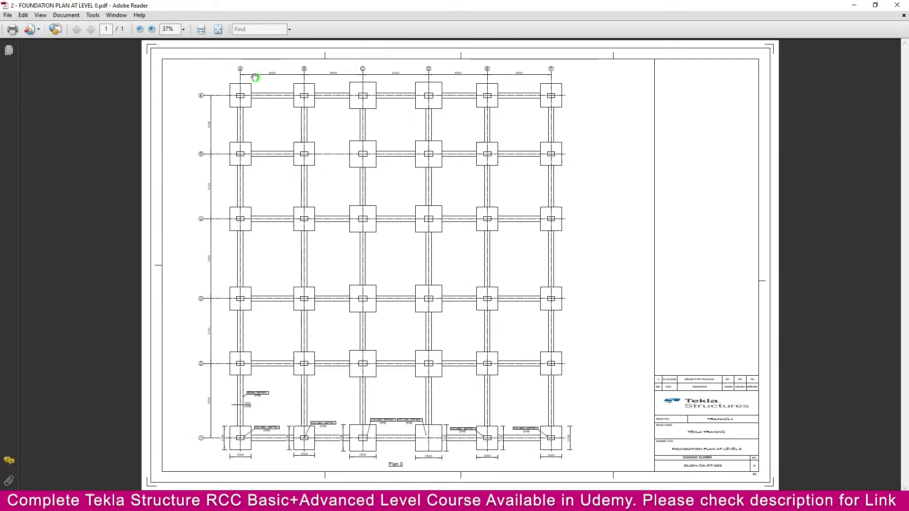
ctrl+scroll(349, 49, up, 2)
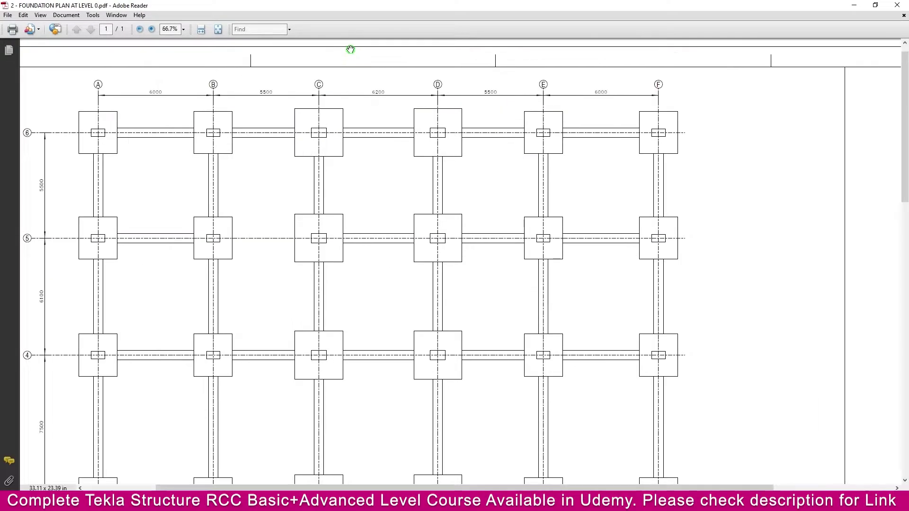
ctrl+scroll(97, 60, up, 2)
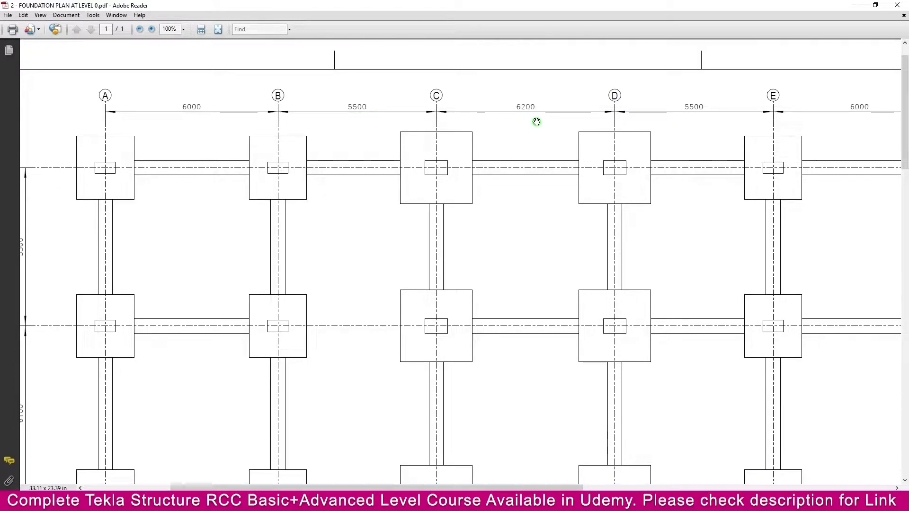
ctrl+scroll(614, 117, down, 1)
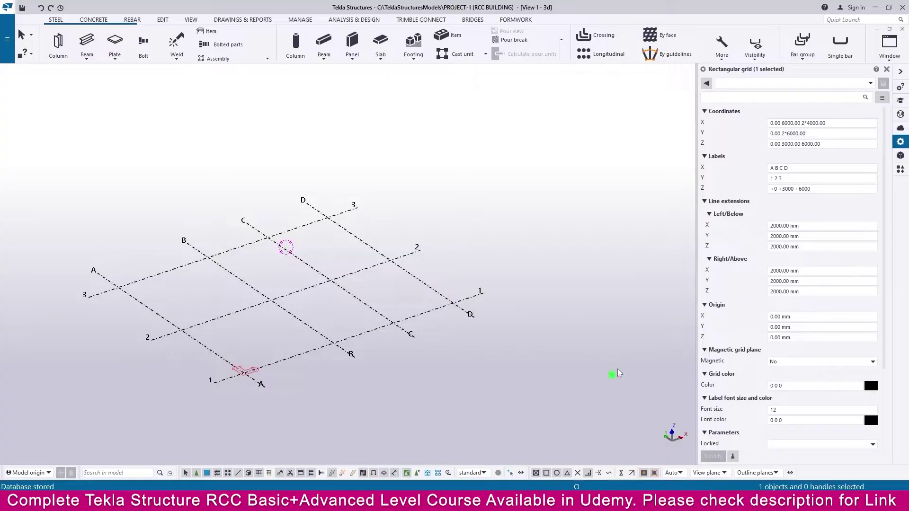
click(790, 124)
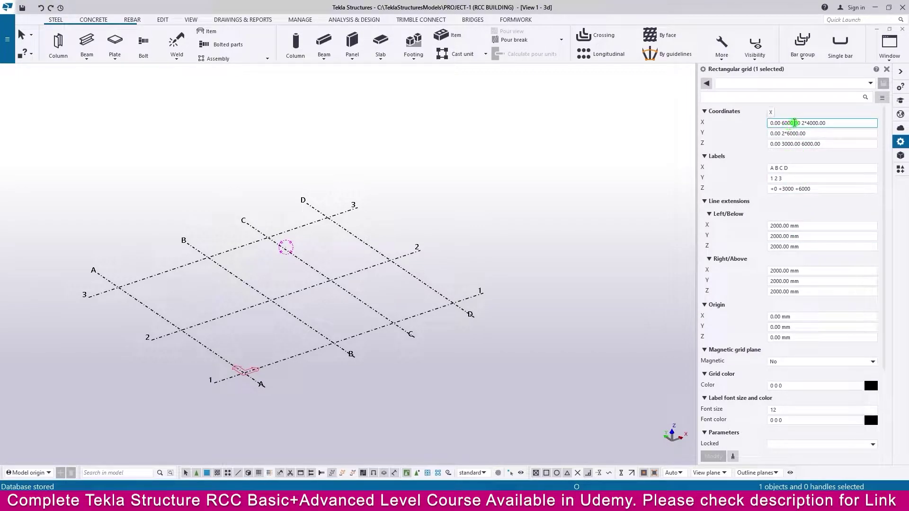
drag(803, 123, 845, 123)
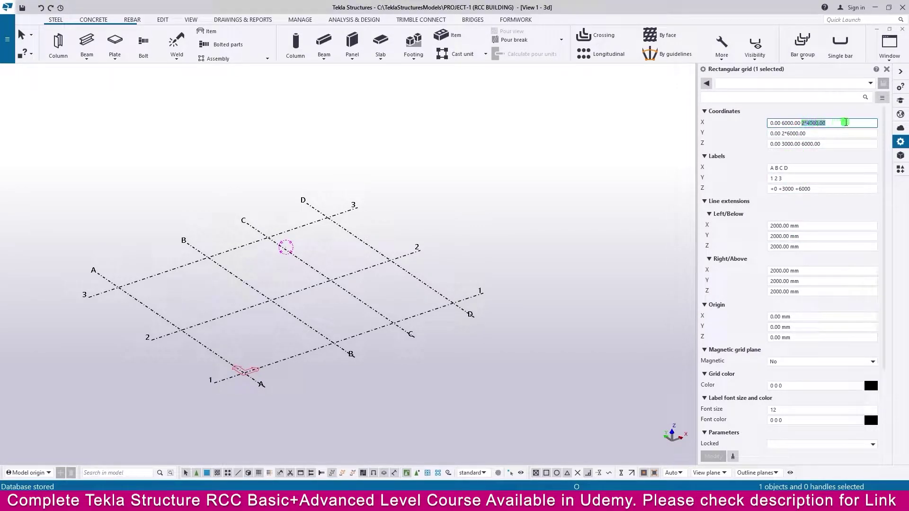
key(BackSpace)
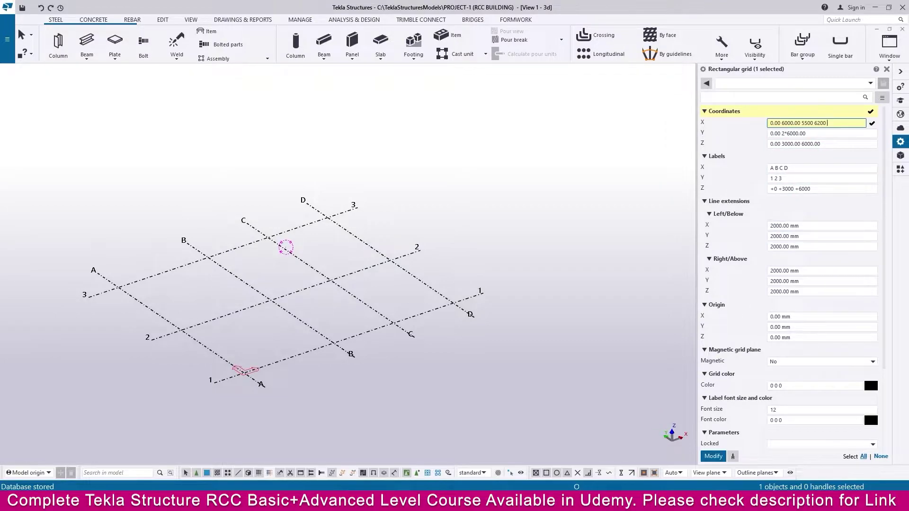
key(alt+Tab)
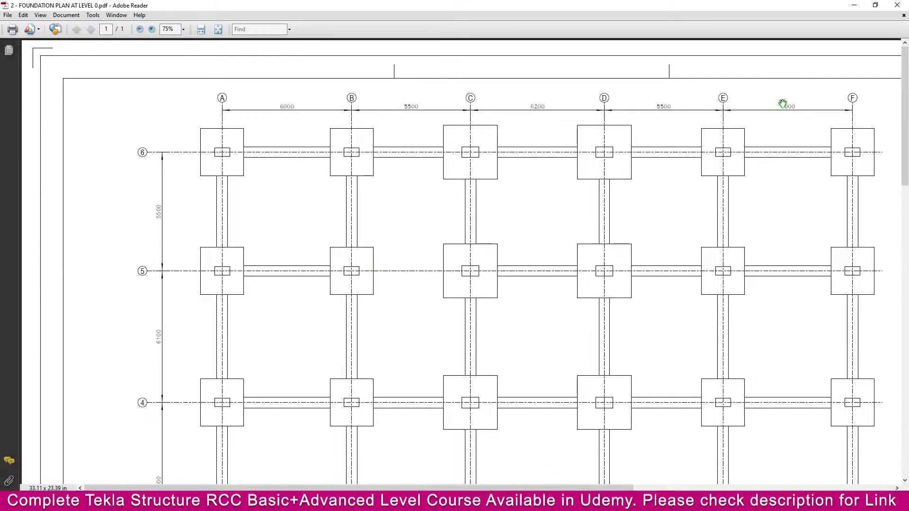
click(855, 6)
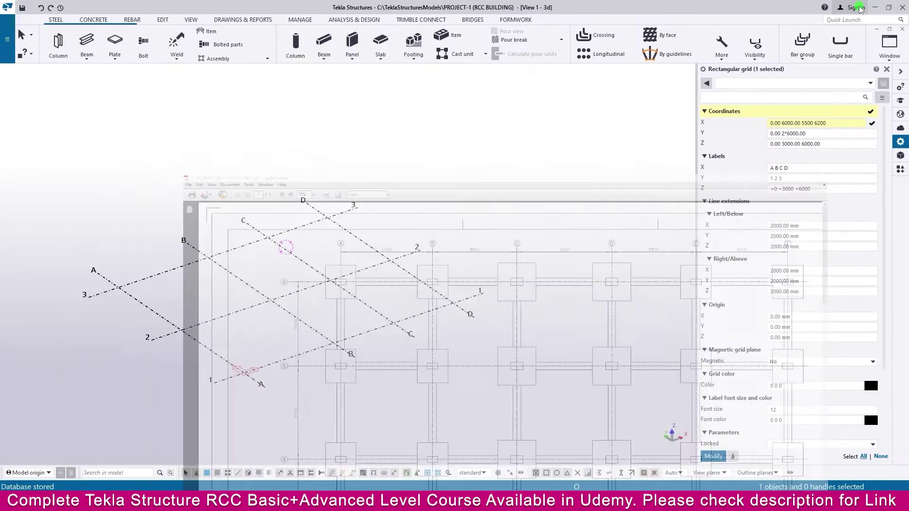
click(845, 136)
click(864, 125)
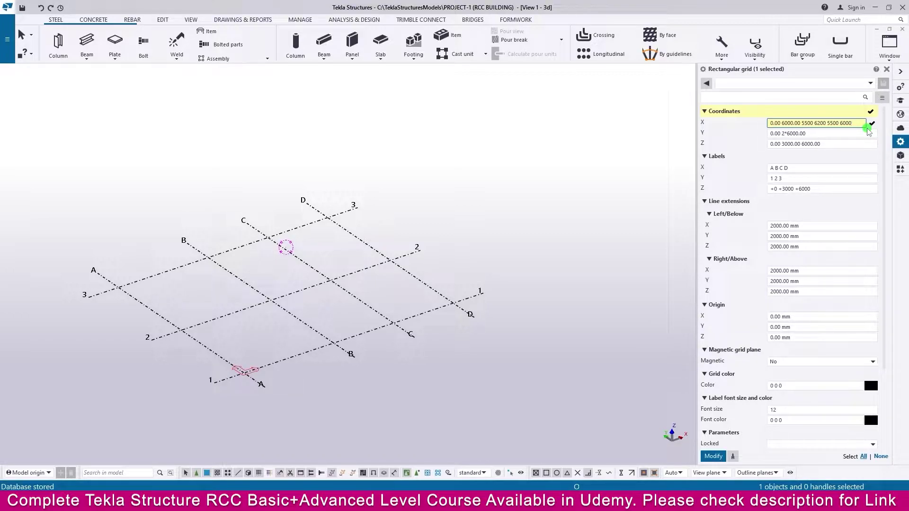
key(Return)
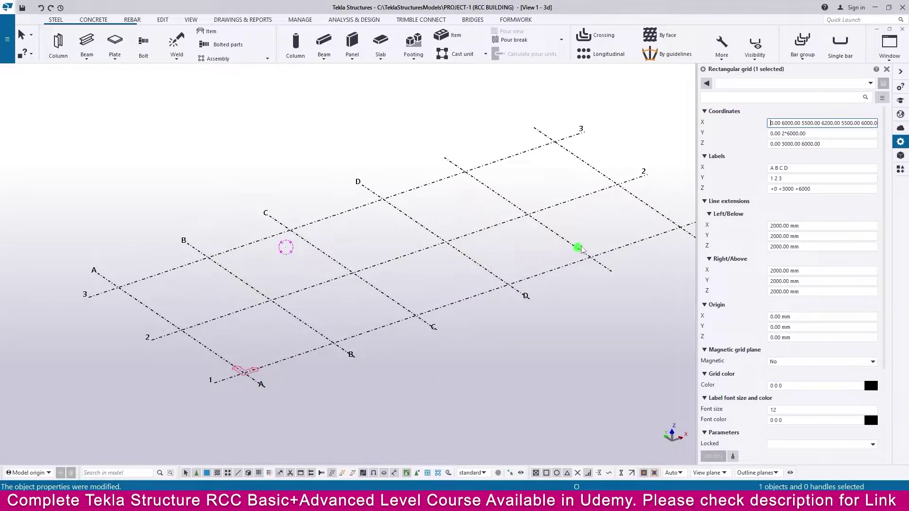
middle_drag(577, 247, 534, 284)
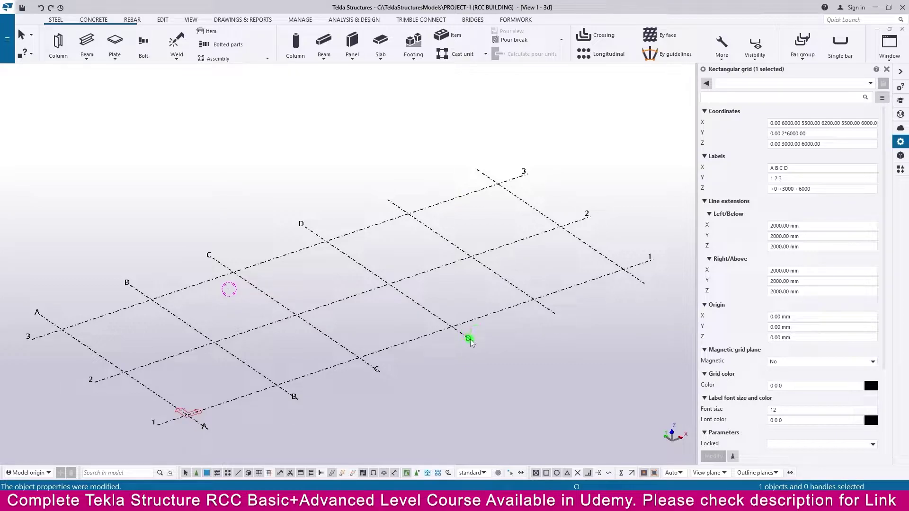
click(811, 169)
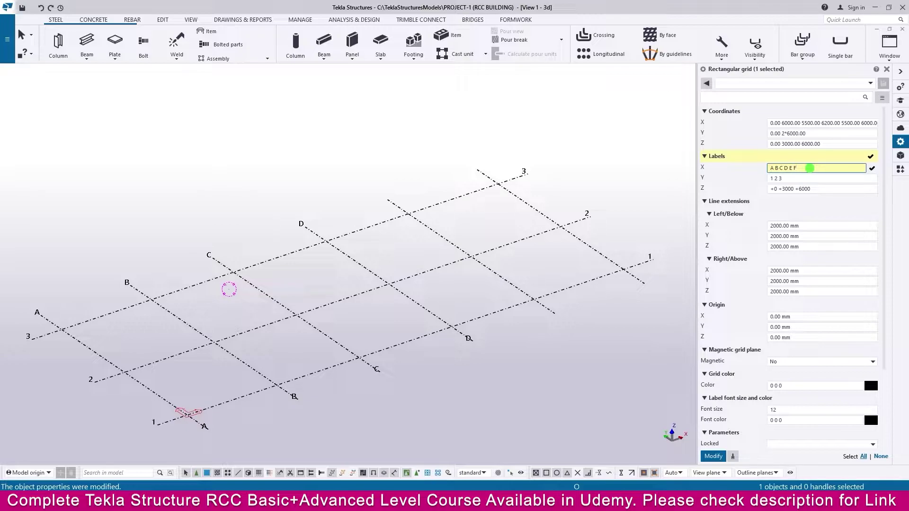
Apply the A–F labels to the X gridlines and return to the foundation plan PDF.
key(Return)
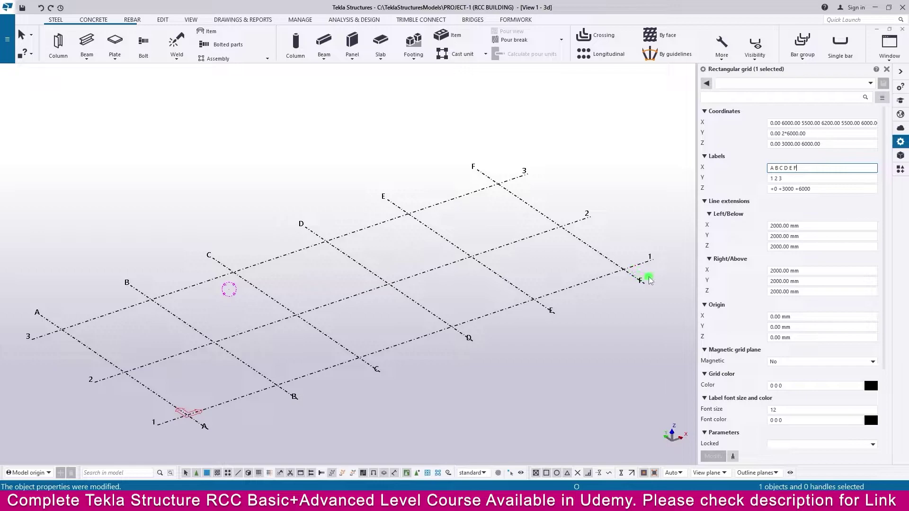
key(alt+Tab)
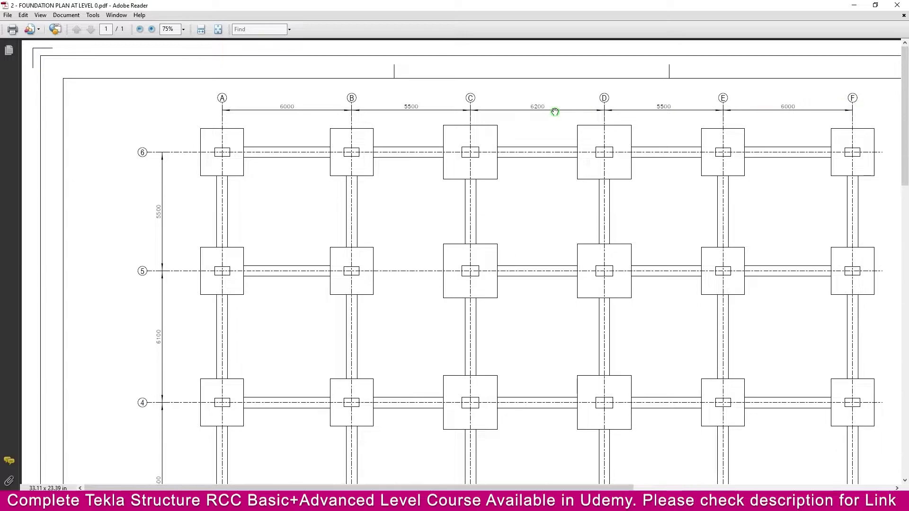
Scroll the foundation plan to read the row spacings for gridlines 1 to 4.
scroll(556, 112, down, 2)
ctrl+scroll(550, 113, down, 3)
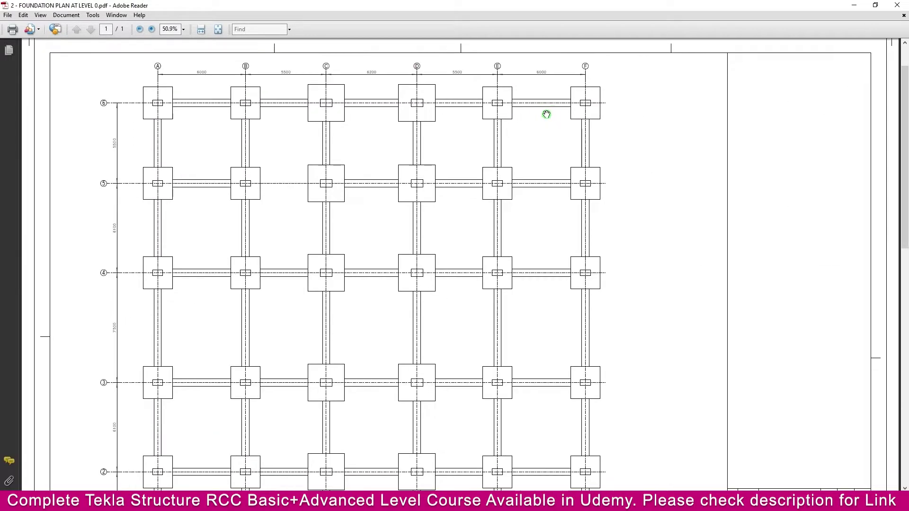
scroll(463, 152, down, 2)
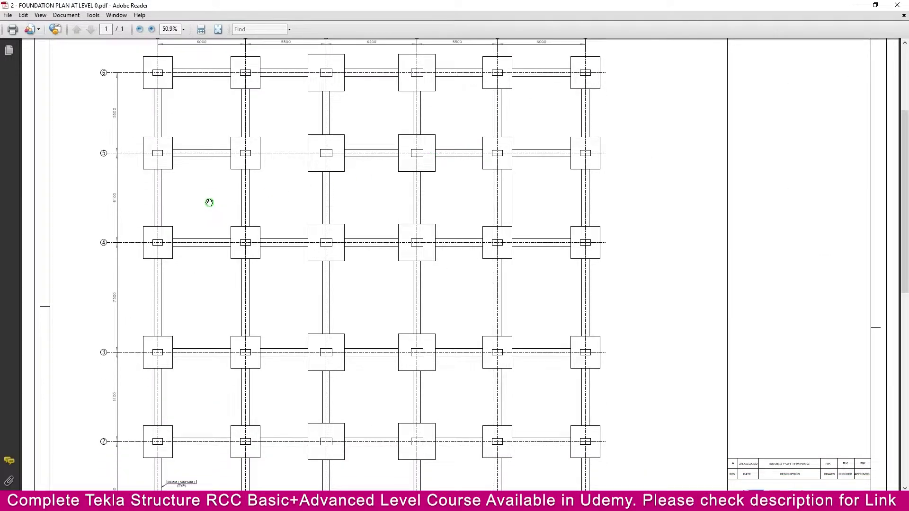
ctrl+scroll(142, 299, down, 2)
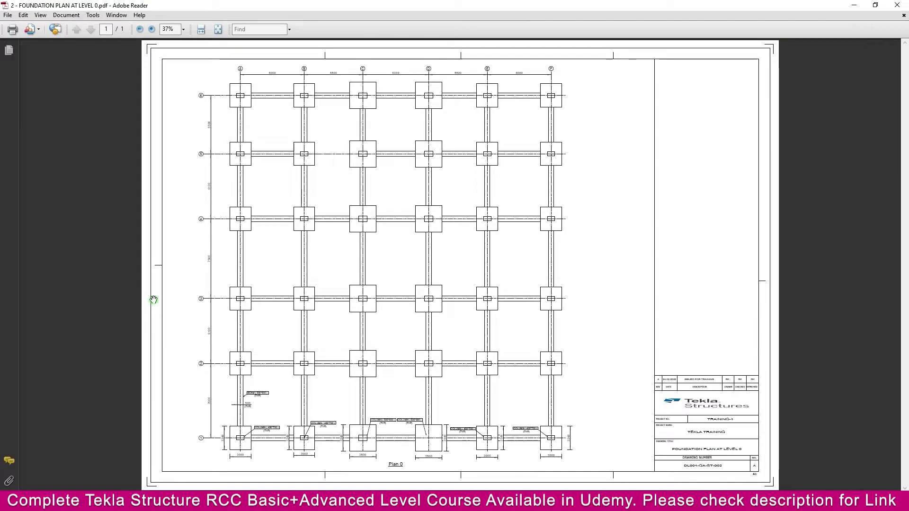
ctrl+scroll(217, 433, up, 2)
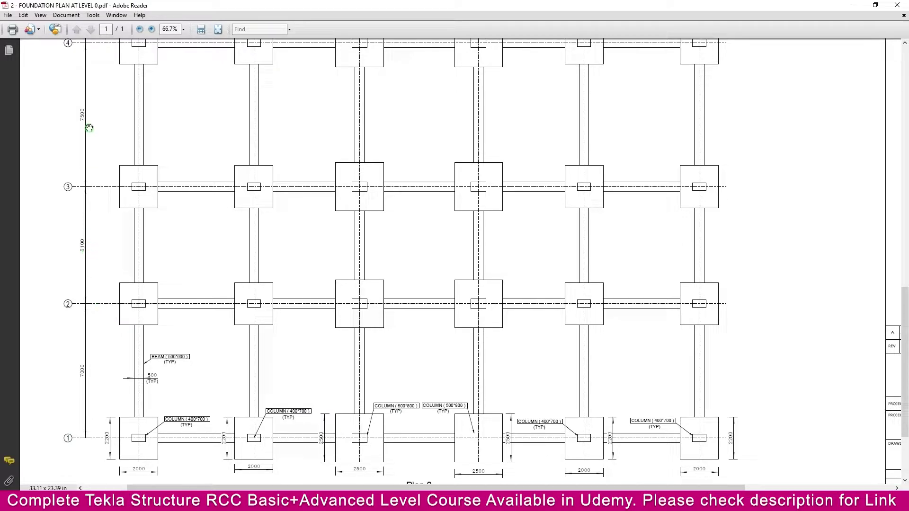
ctrl+scroll(217, 231, down, 1)
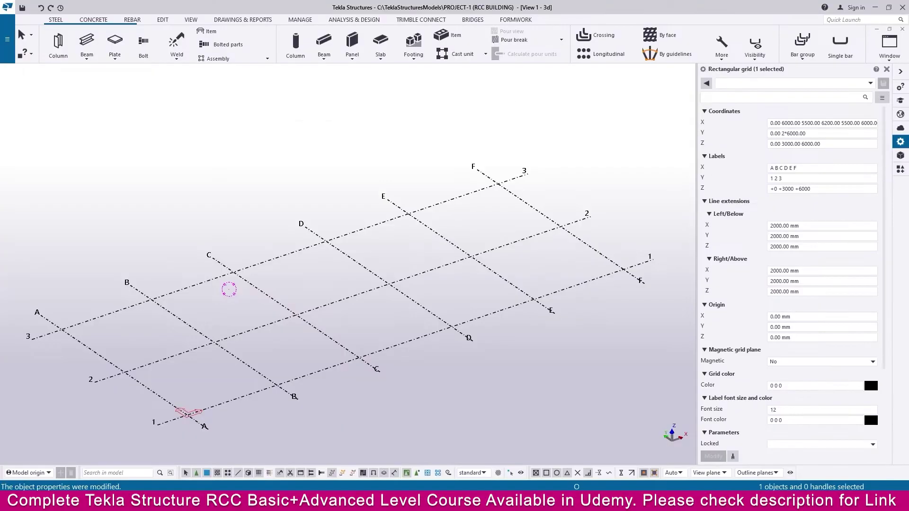
click(833, 137)
drag(828, 133, 782, 134)
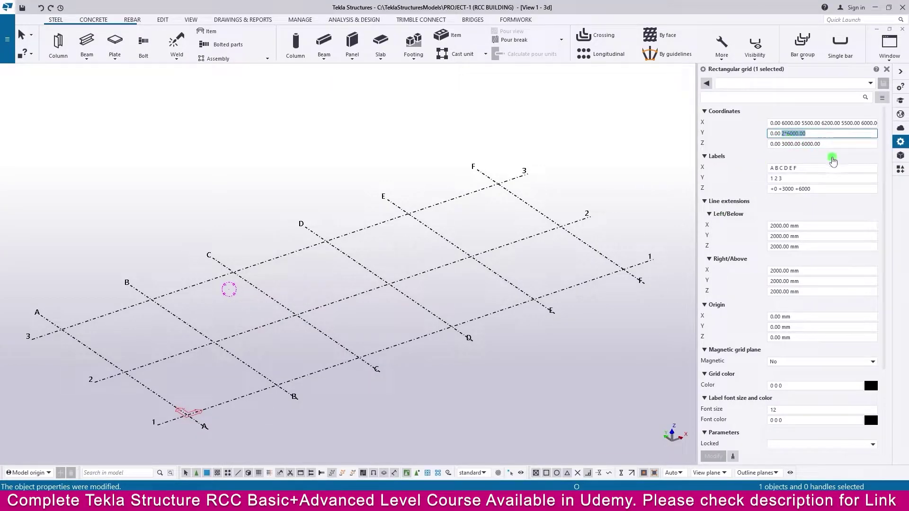
text(70)
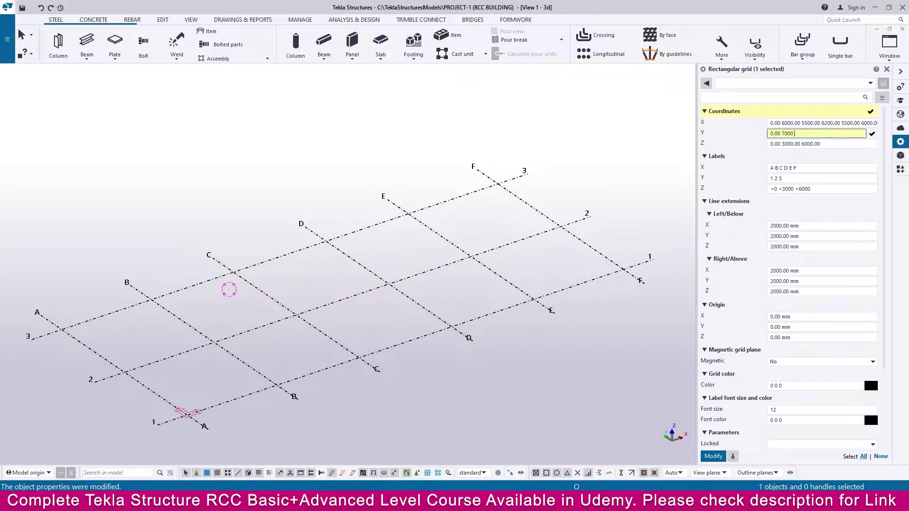
key(alt+Tab)
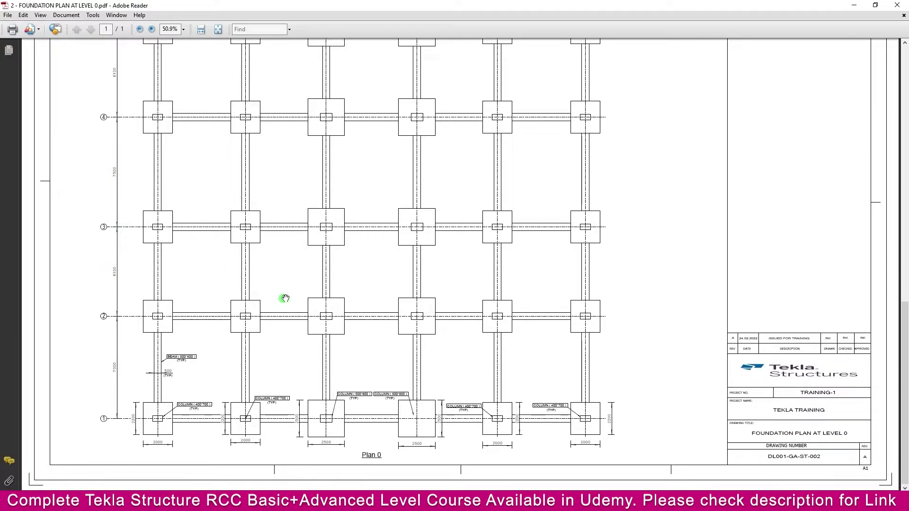
ctrl+scroll(165, 282, up, 4)
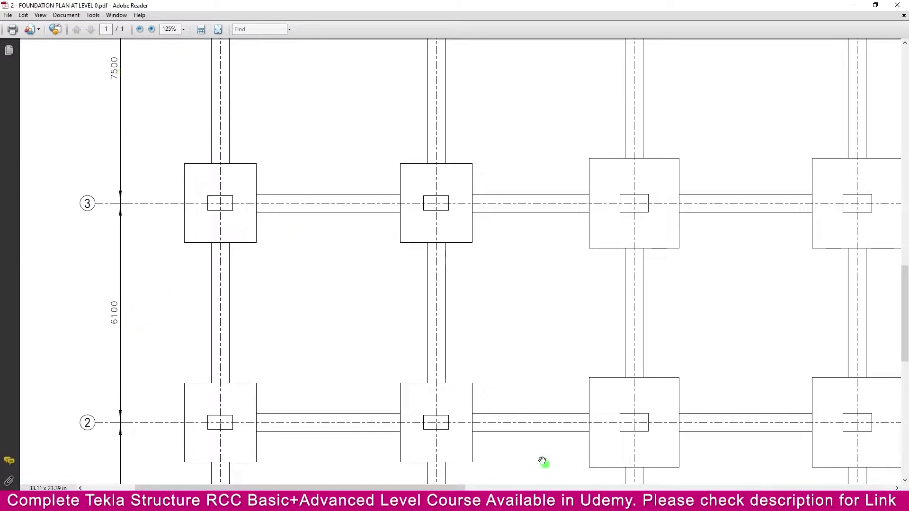
key(alt+Tab)
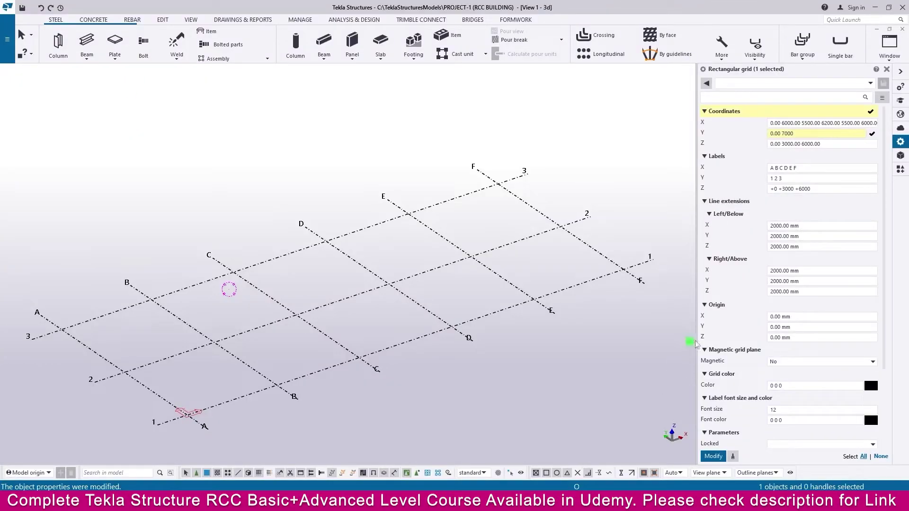
click(830, 133)
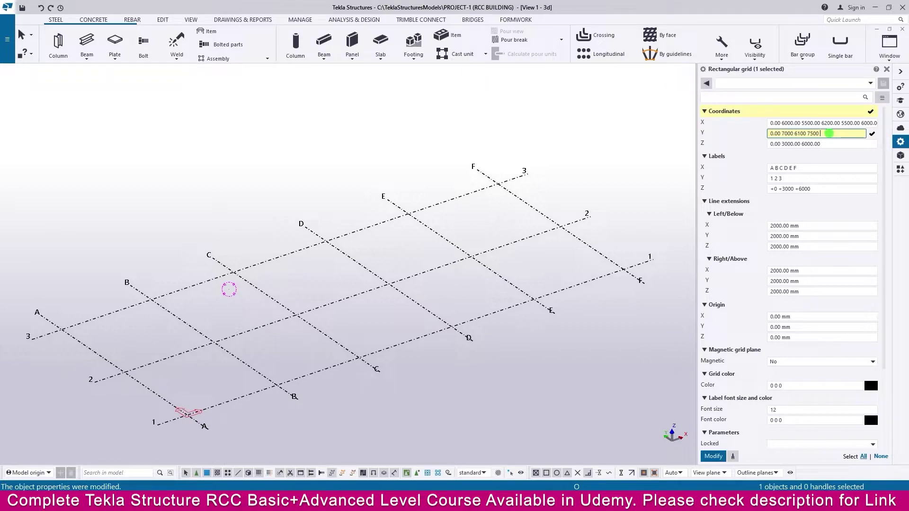
Add Y spacings 6100 7500 and check the gridline 4–6 spacings in the PDF.
text(6100 7500)
key(alt+Tab)
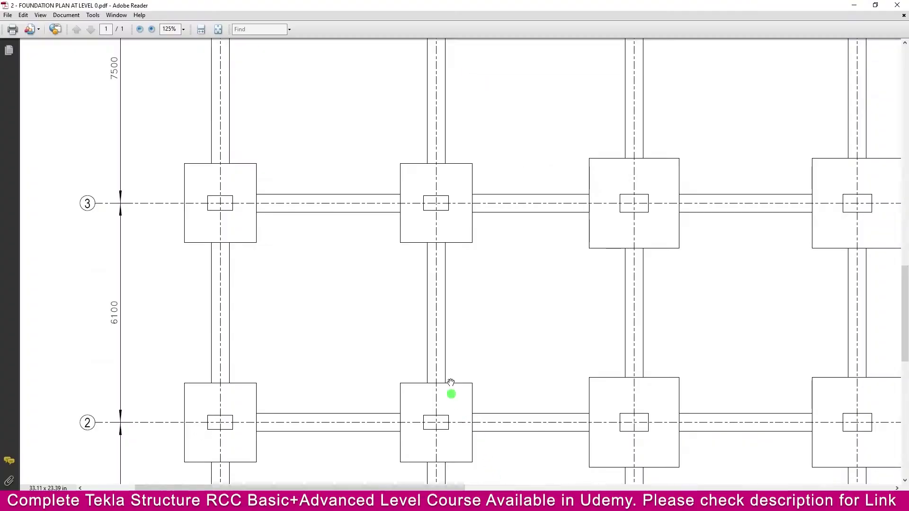
scroll(451, 380, up, 5)
ctrl+scroll(452, 381, down, 1)
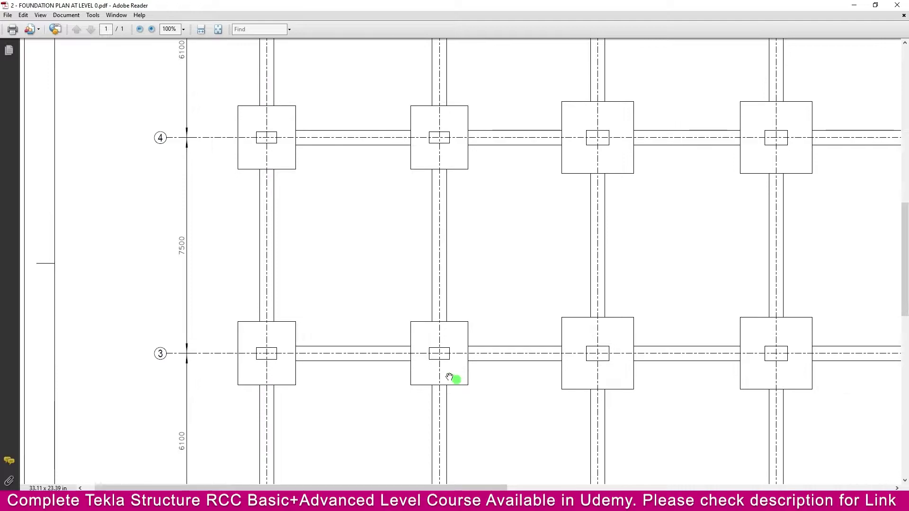
scroll(448, 378, up, 5)
scroll(160, 319, up, 3)
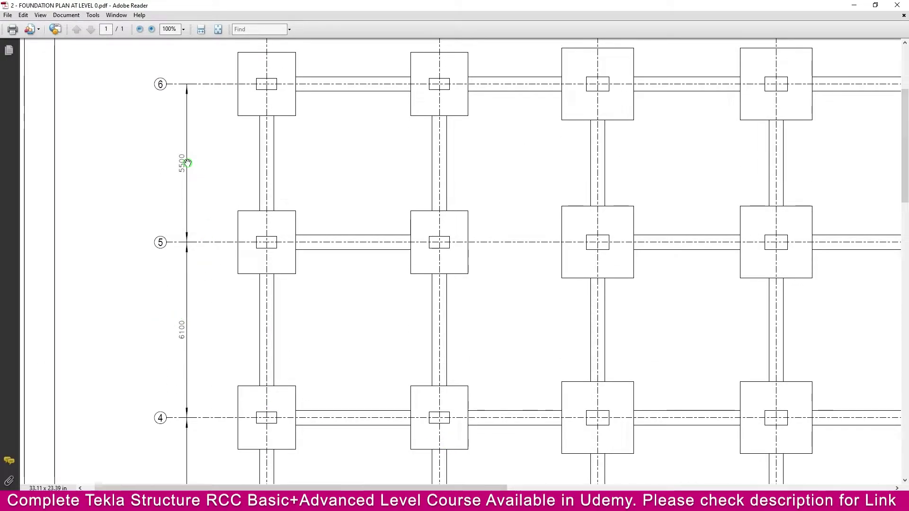
mouse_move(525, 501)
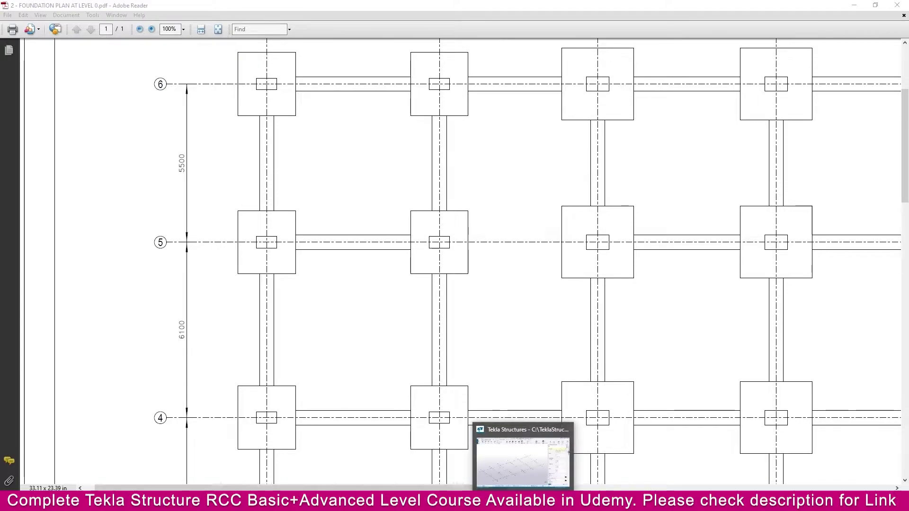
click(545, 455)
Apply Y spacings 7000, 6100, 7500, 6100, 7000 to the grid.
click(852, 135)
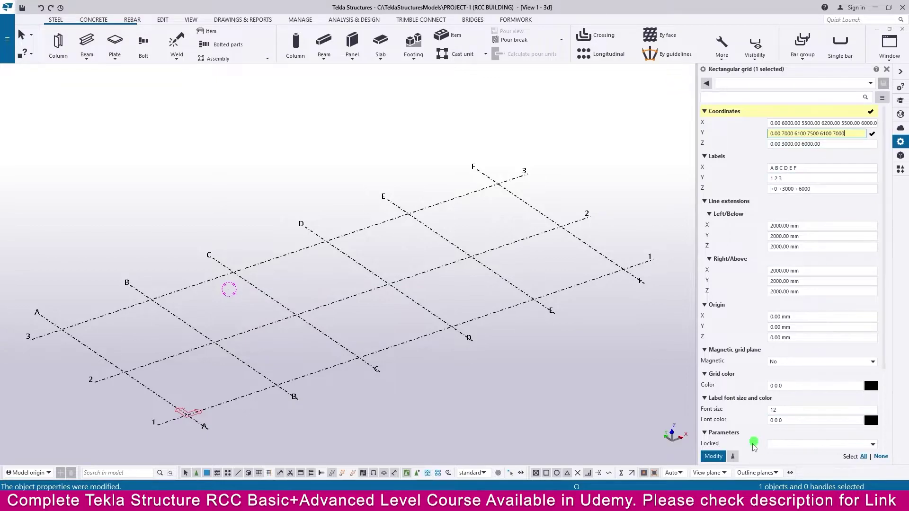
click(713, 457)
scroll(363, 337, down, 3)
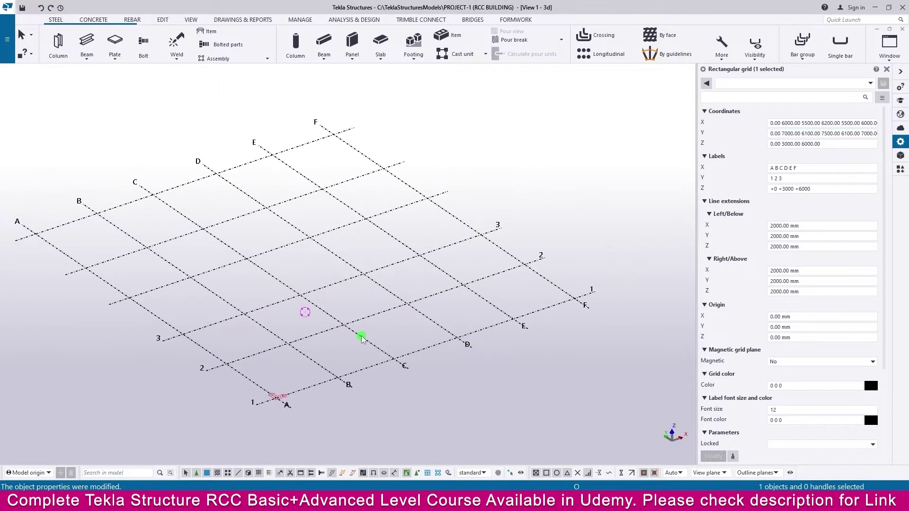
middle_drag(246, 306, 278, 319)
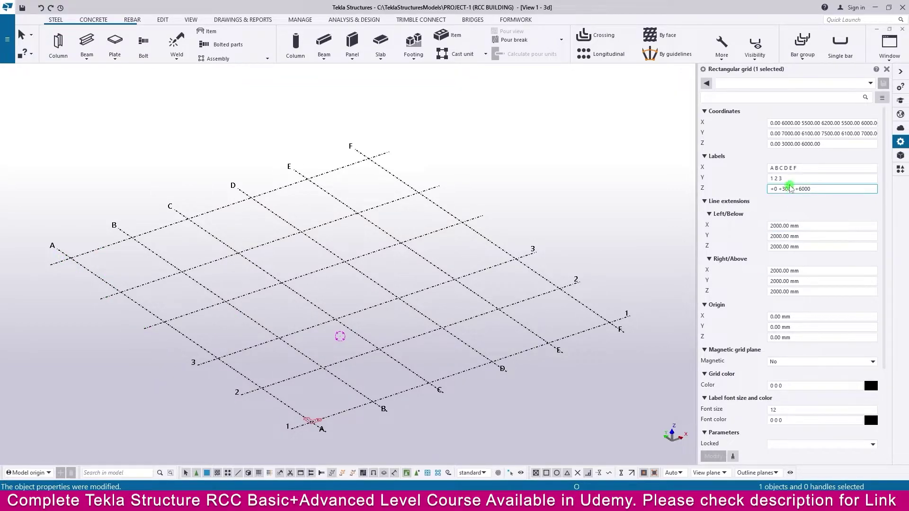
Label the Y gridlines 1 2 3 4 5 6 and apply the labels.
click(816, 178)
text(4)
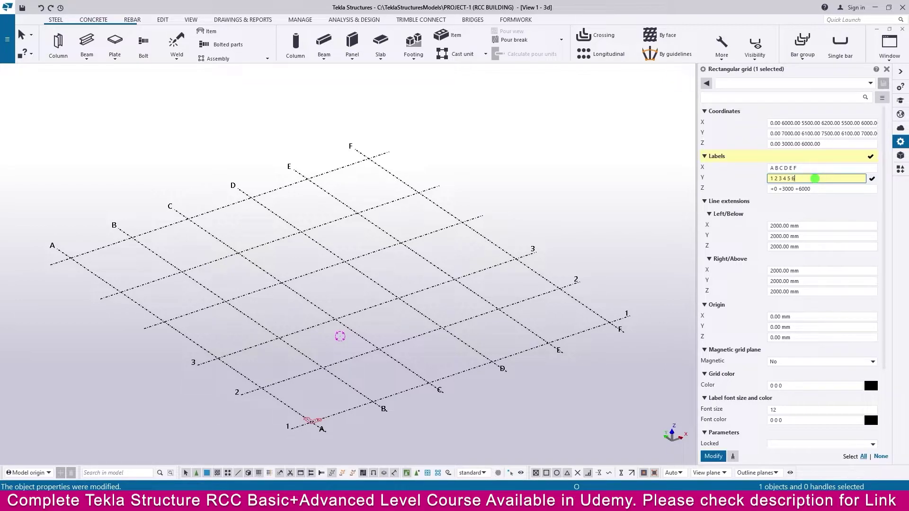
text( 5 6)
click(713, 457)
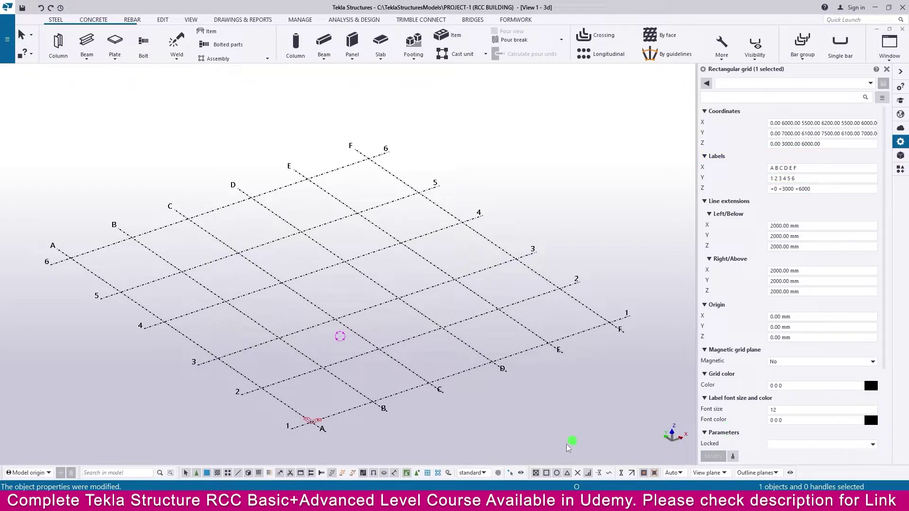
key(alt+Tab)
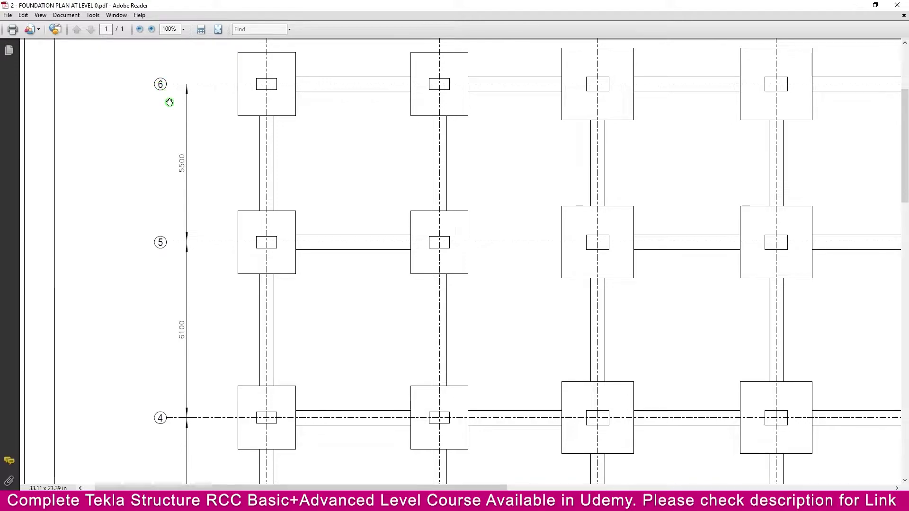
Fit the foundation plan page, then zoom the grid 1 & 2 elevation to EL.-800, EL.0, EL.+3500.
ctrl+scroll(171, 101, down, 1)
ctrl+scroll(172, 103, down, 1)
key(ctrl+0)
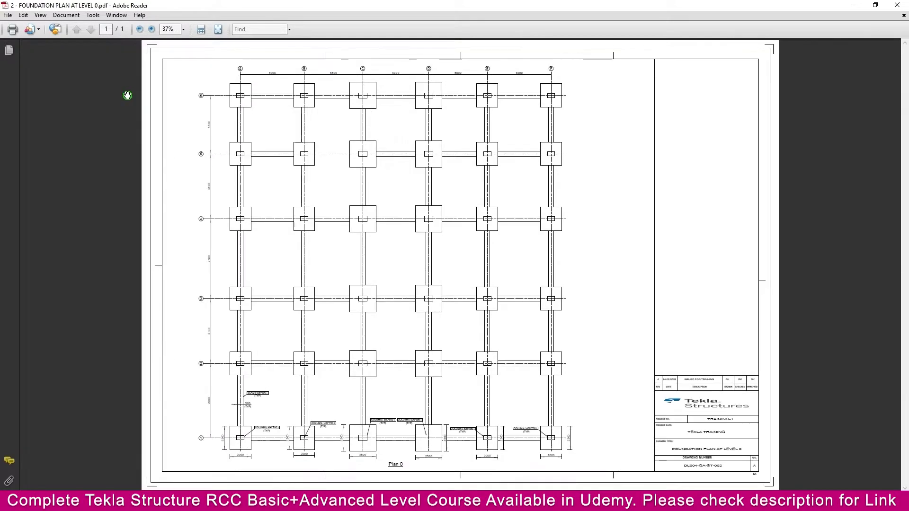
key(alt+Tab)
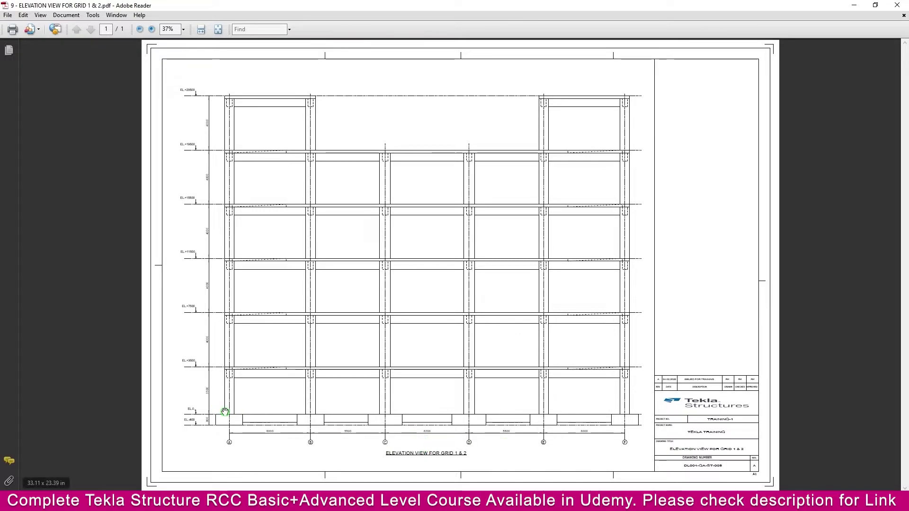
ctrl+scroll(183, 424, up, 2)
ctrl+scroll(183, 423, down, 1)
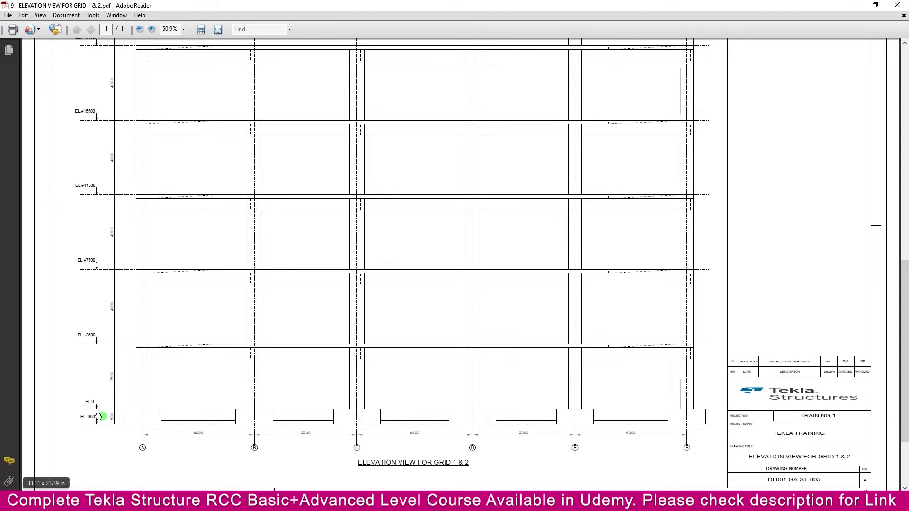
ctrl+scroll(104, 421, up, 5)
ctrl+scroll(79, 422, up, 1)
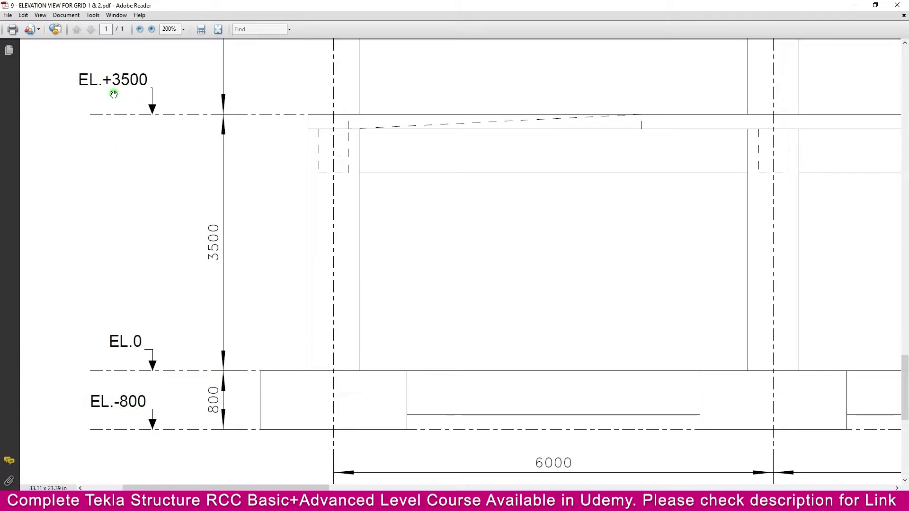
Replace the grid's Z coordinates 0.00 3000.00 6000.00 with -800 0 3500.
click(523, 474)
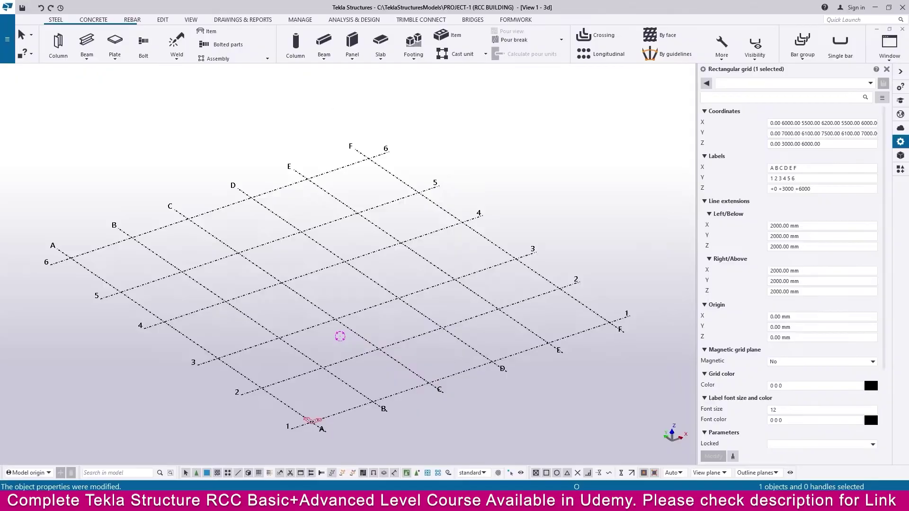
click(835, 144)
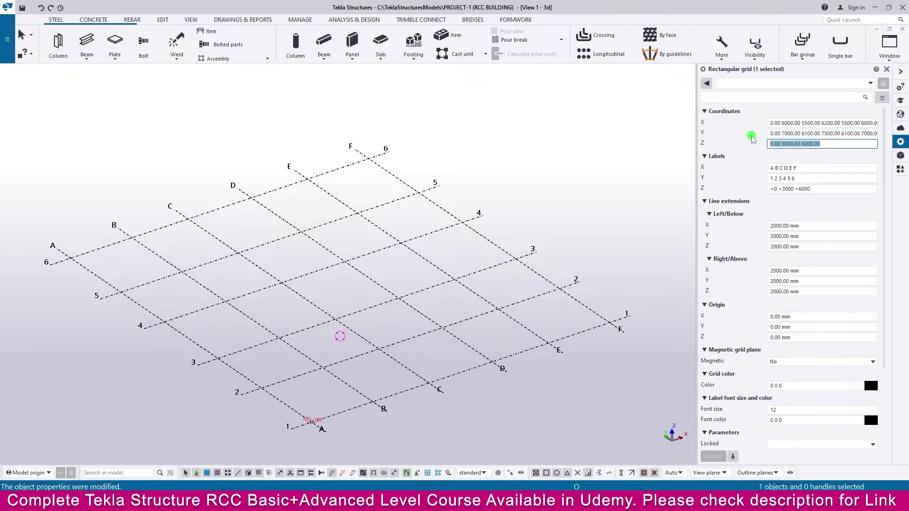
text(-800 0 3500)
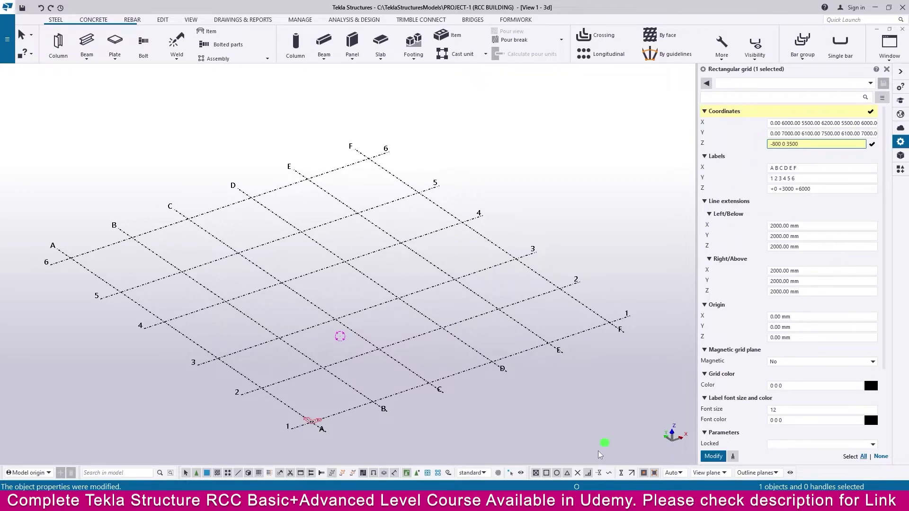
Read the floor levels EL.+3500 to EL.+19500, 4000 apart, on the elevation PDF.
key(alt+Tab)
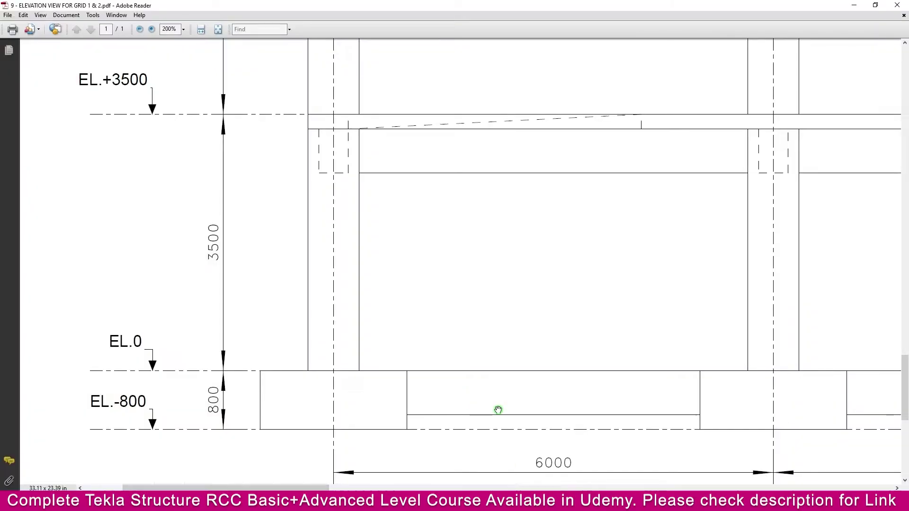
ctrl+scroll(498, 409, down, 3)
scroll(422, 380, up, 3)
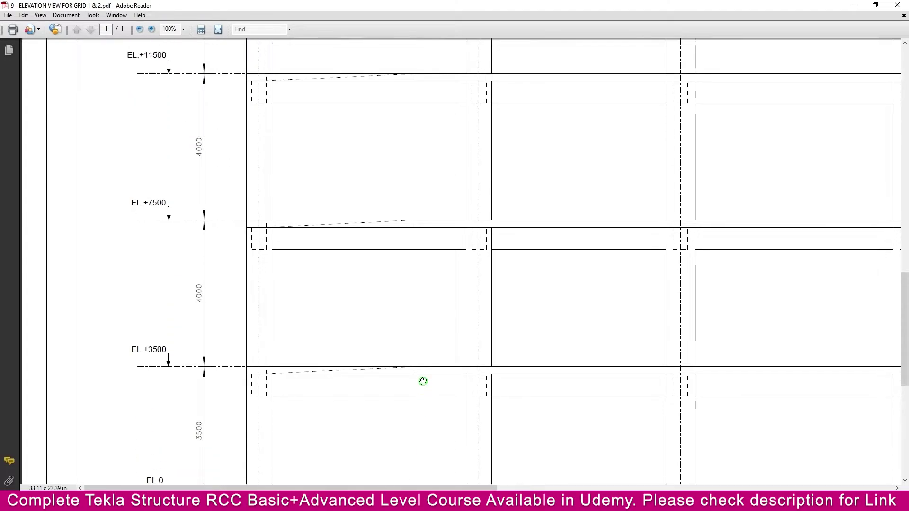
ctrl+scroll(422, 380, down, 1)
scroll(327, 341, up, 4)
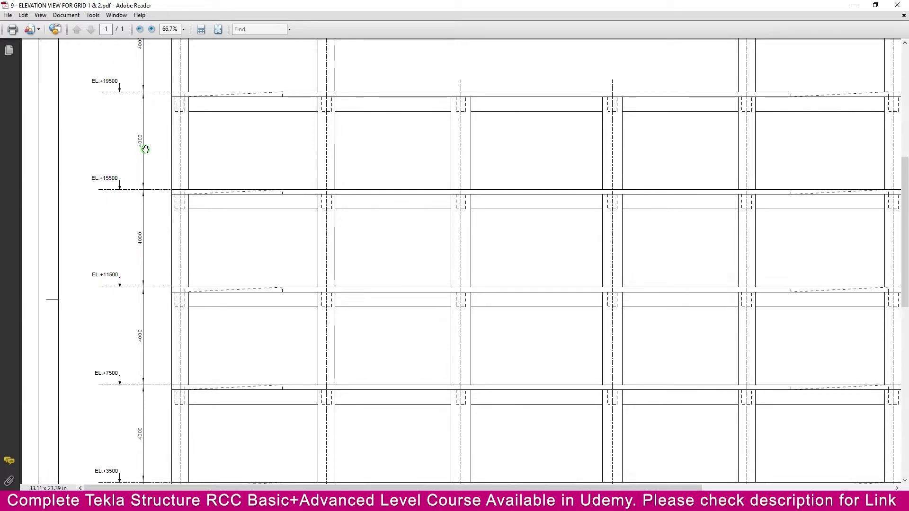
scroll(144, 147, up, 1)
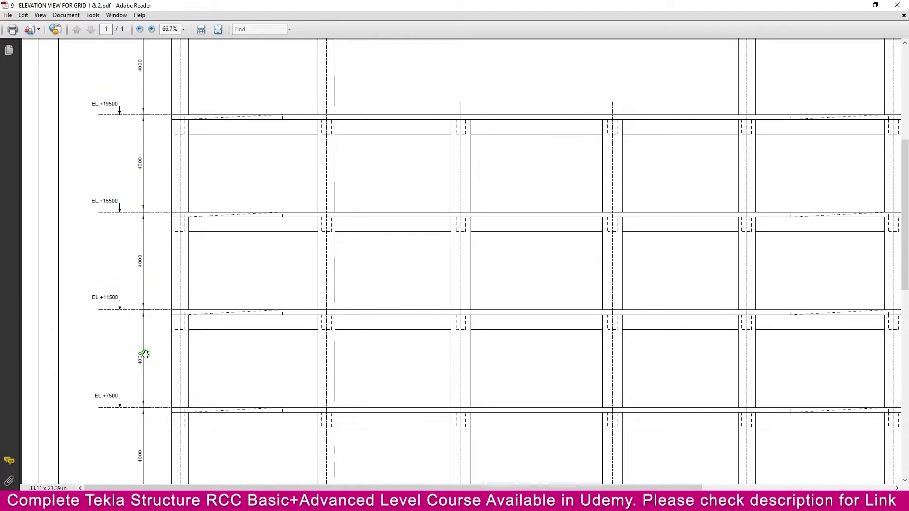
scroll(151, 351, down, 3)
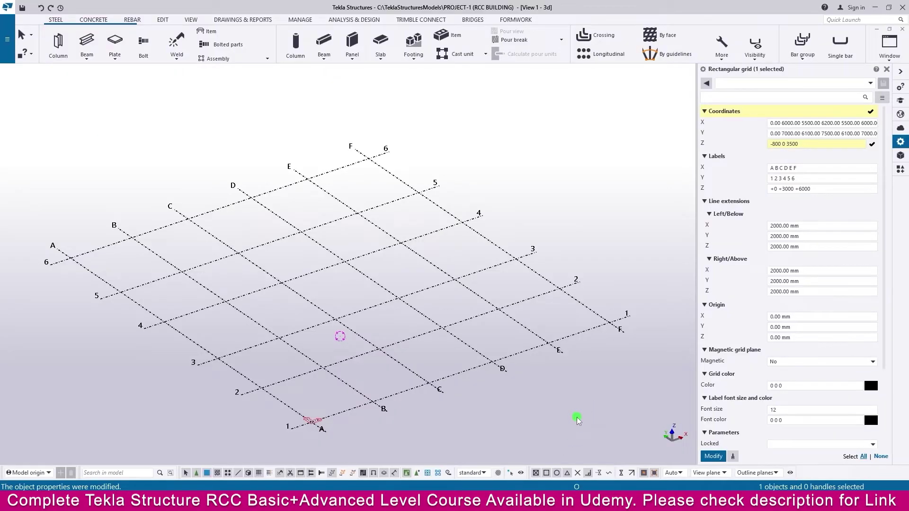
Append 7500 and 11500 to the grid's Z coordinates, rechecking upper levels in the elevation PDF.
click(810, 143)
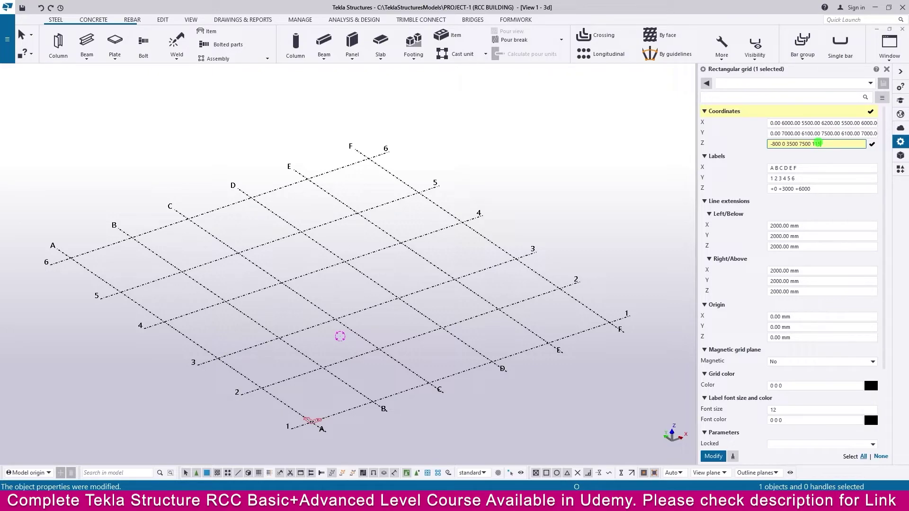
click(828, 226)
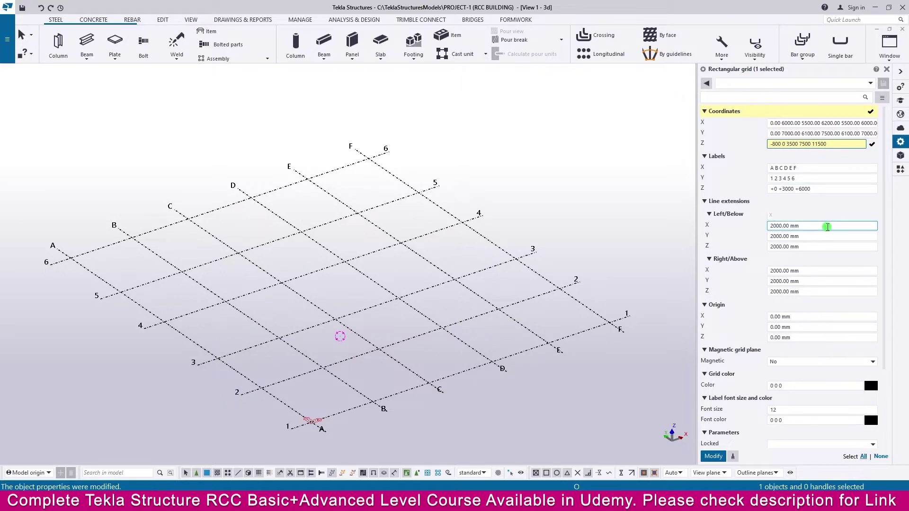
key(alt+Tab)
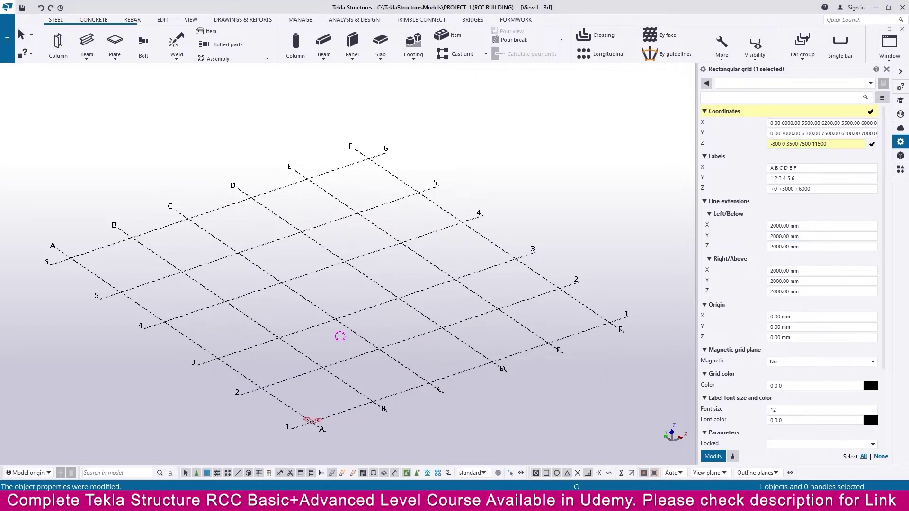
scroll(436, 315, up, 3)
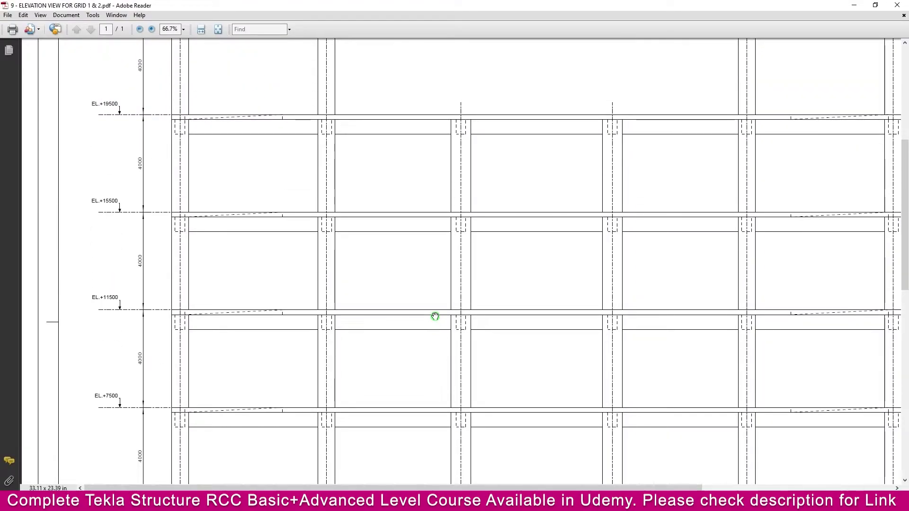
scroll(342, 265, up, 3)
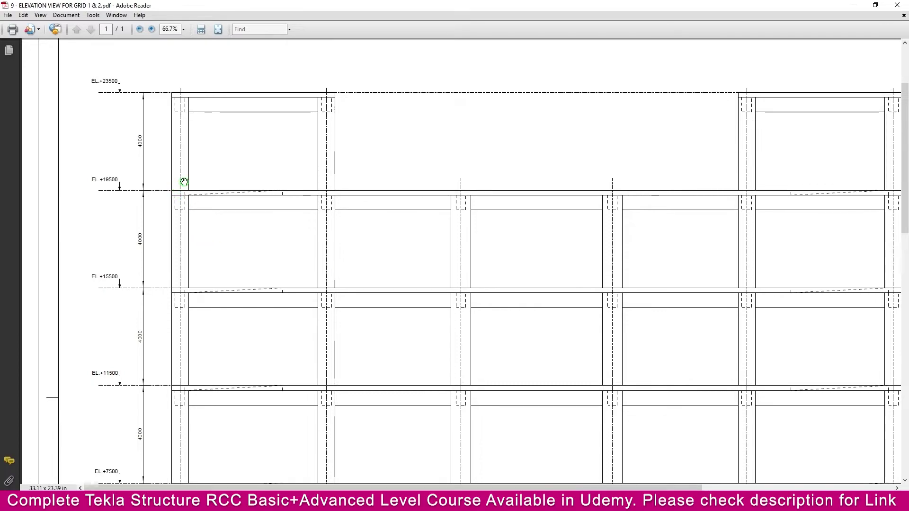
key(alt+Tab)
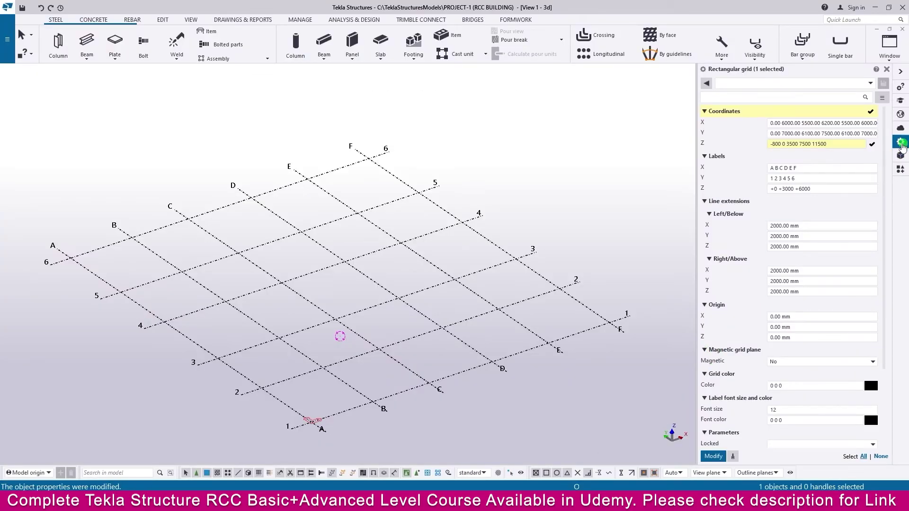
Extend Z coordinates with 15500, 19500, 23500, copy the full Z list and select the Z labels.
click(852, 144)
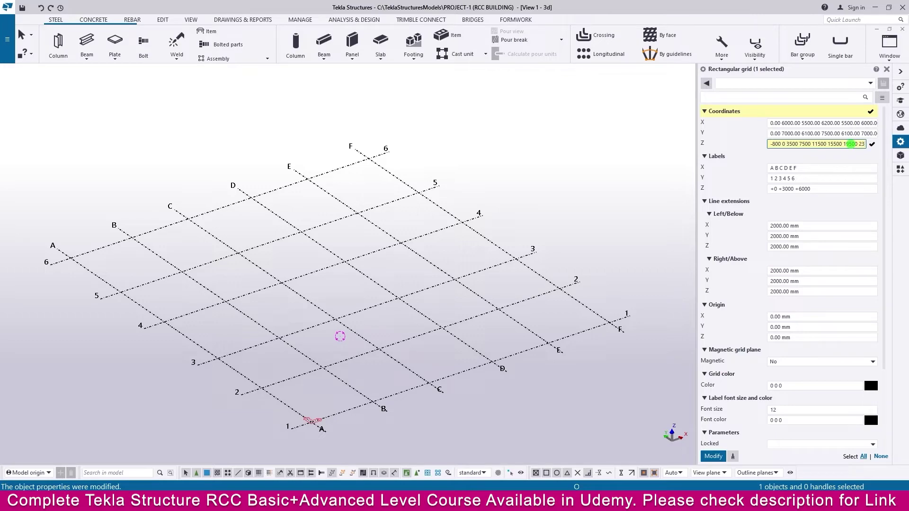
text(500)
drag(866, 144, 755, 145)
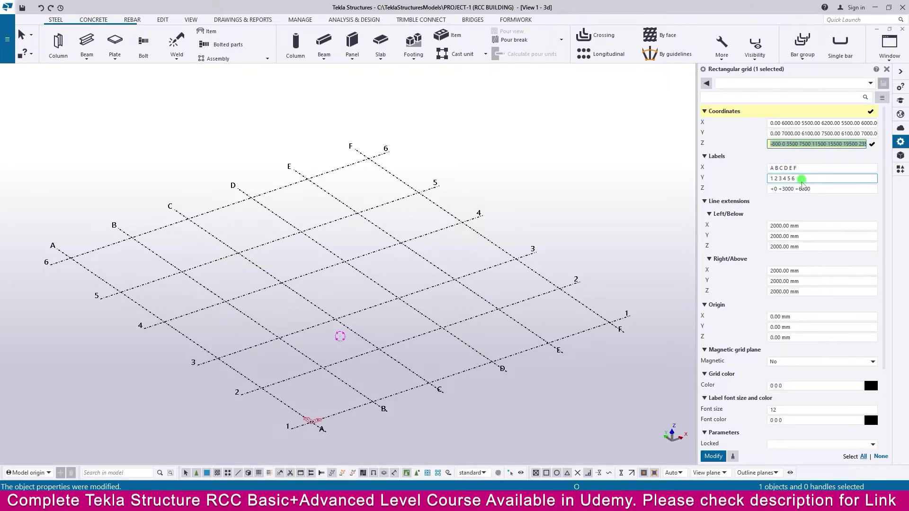
drag(825, 189, 761, 190)
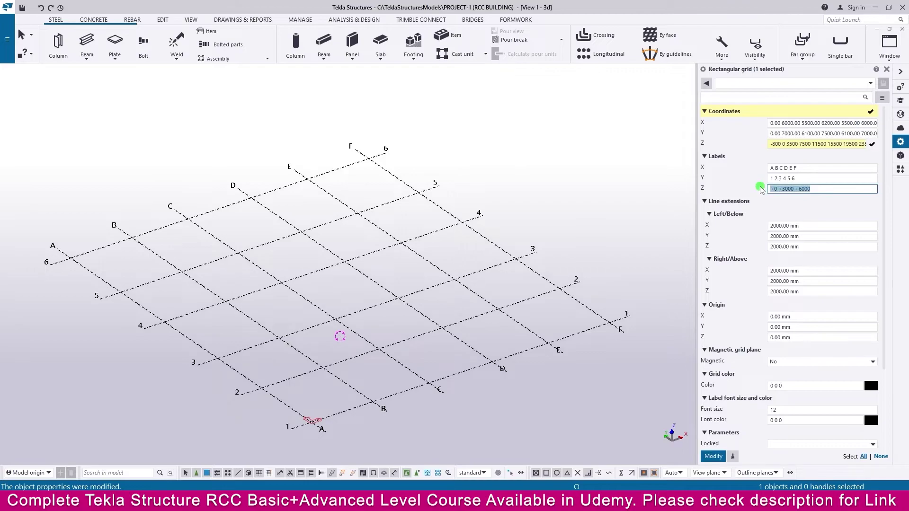
Paste the levels into Labels Z with + prefixes (+3500 to +23500) and apply with Modify.
key(ctrl+v)
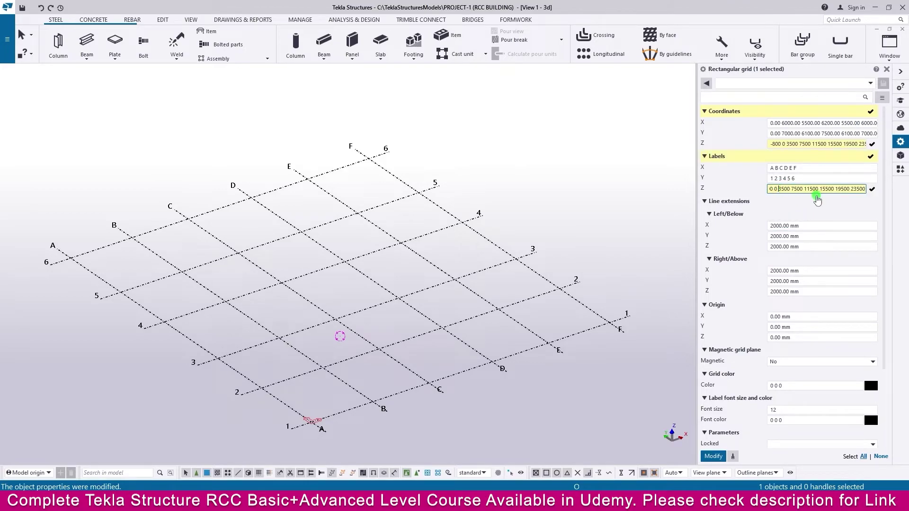
text(+)
click(796, 189)
text(+)
click(812, 189)
text(+)
text(+)
click(860, 190)
click(715, 456)
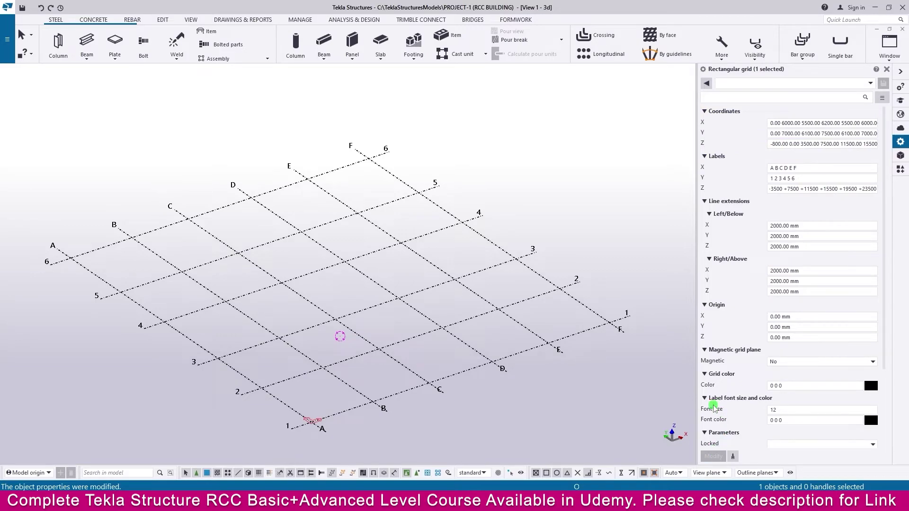
click(771, 384)
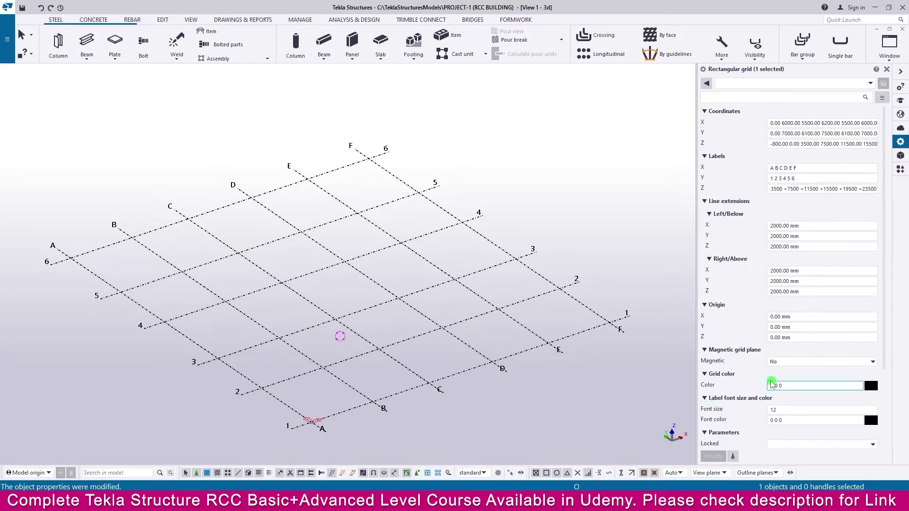
click(569, 226)
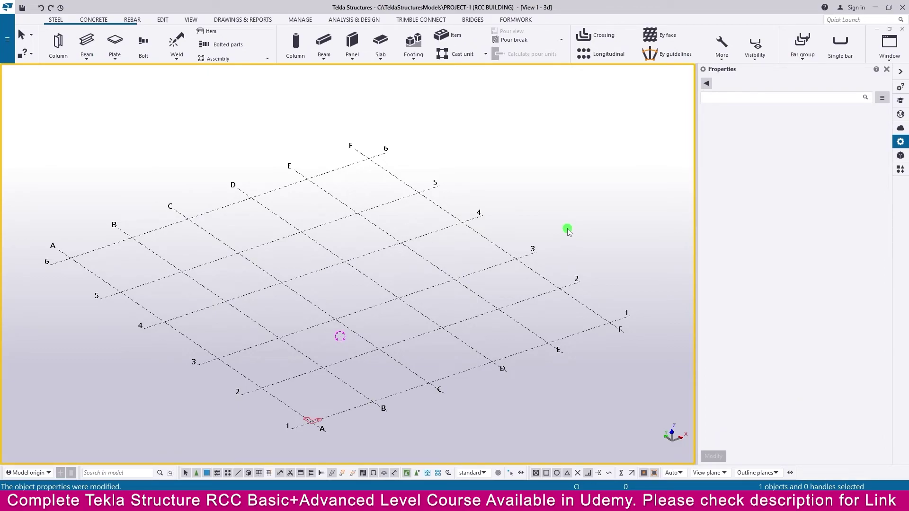
middle_drag(598, 289, 570, 278)
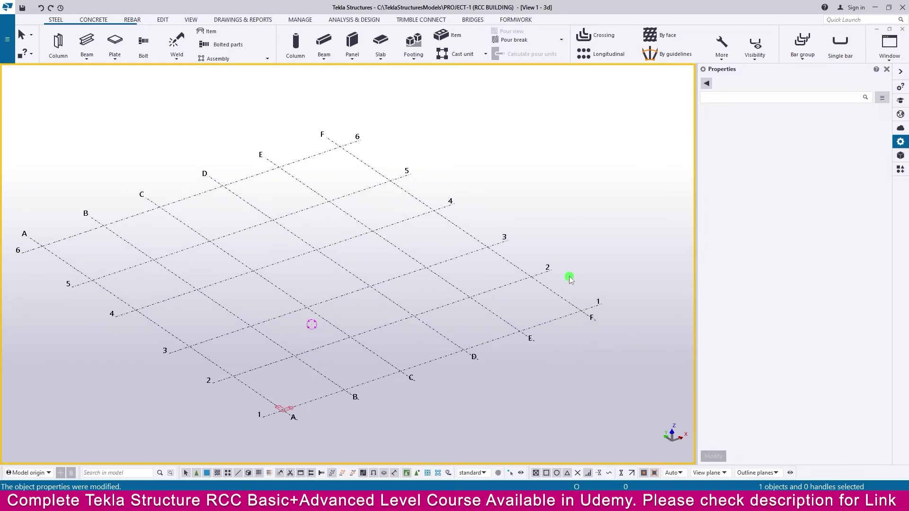
click(531, 282)
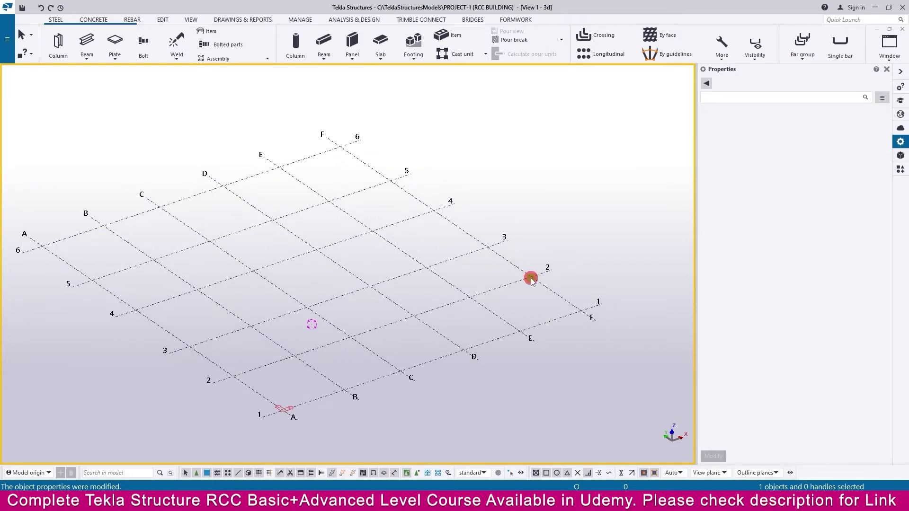
Check the named view list on the View tab, which is still empty.
click(191, 20)
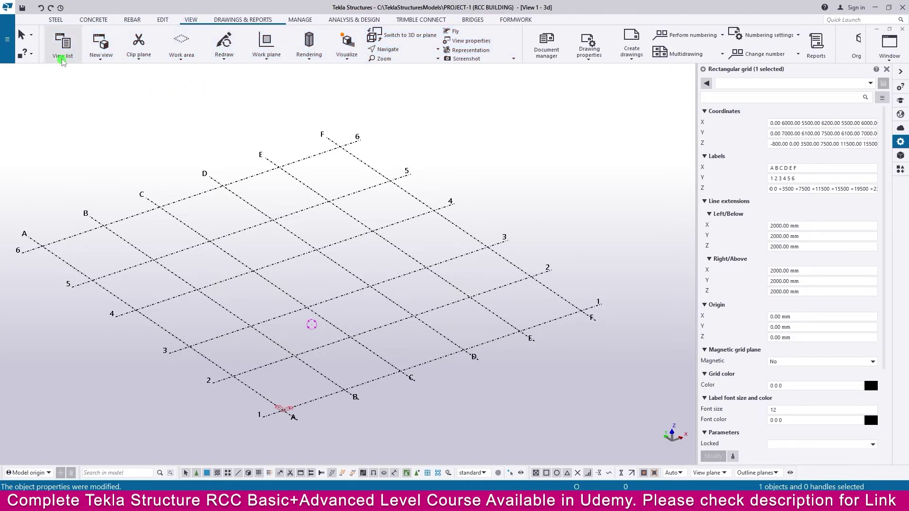
click(62, 50)
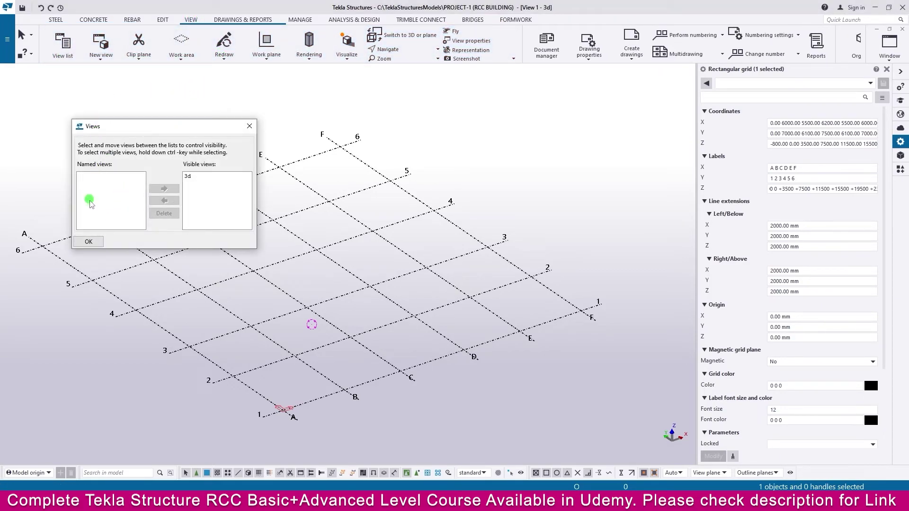
click(249, 126)
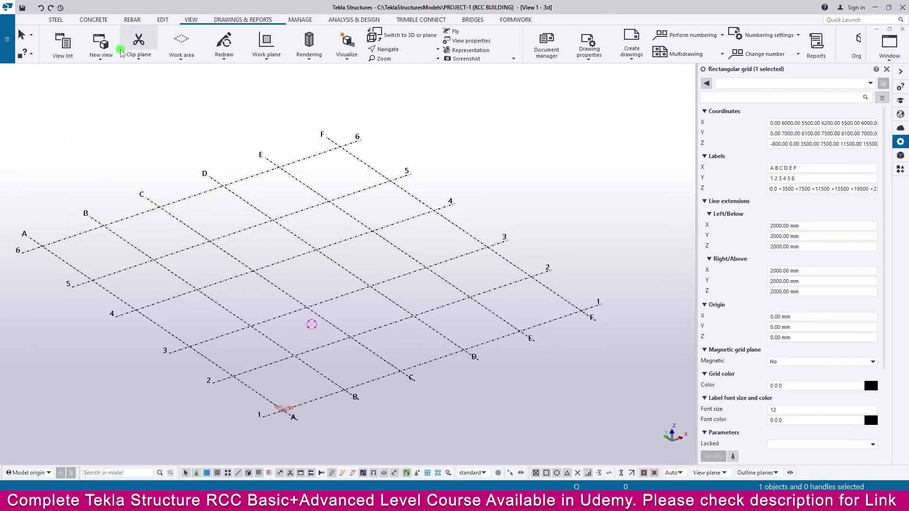
Create views along grid lines: Grid 1–6, Grid A–F and Plan -800 through Plan +23500.
click(103, 56)
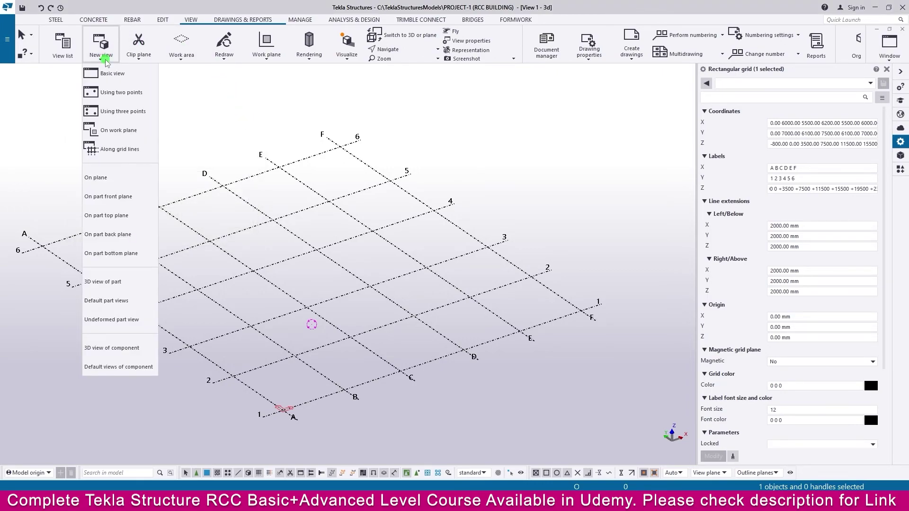
click(119, 149)
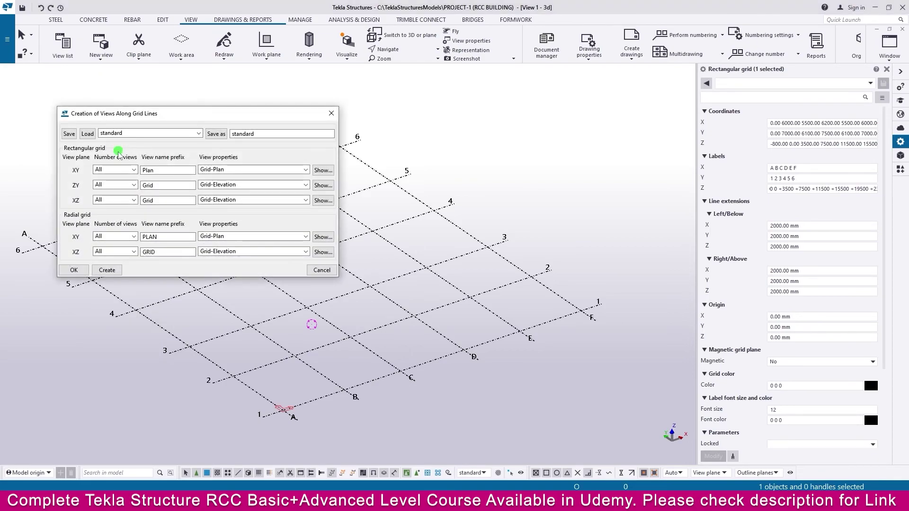
click(111, 271)
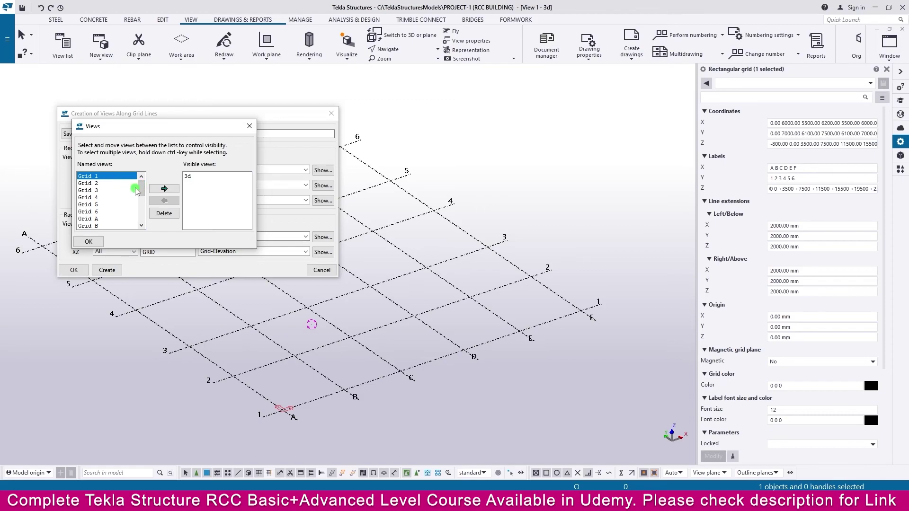
drag(141, 188, 145, 216)
click(249, 128)
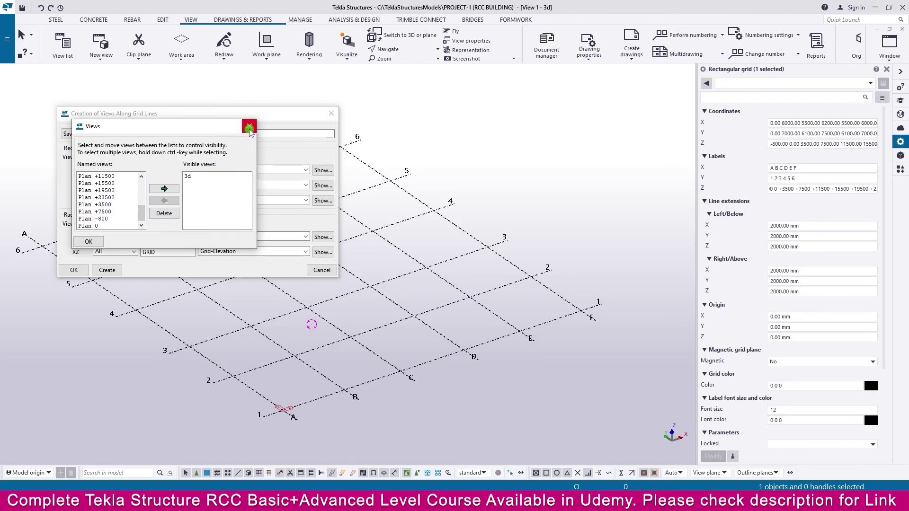
click(331, 114)
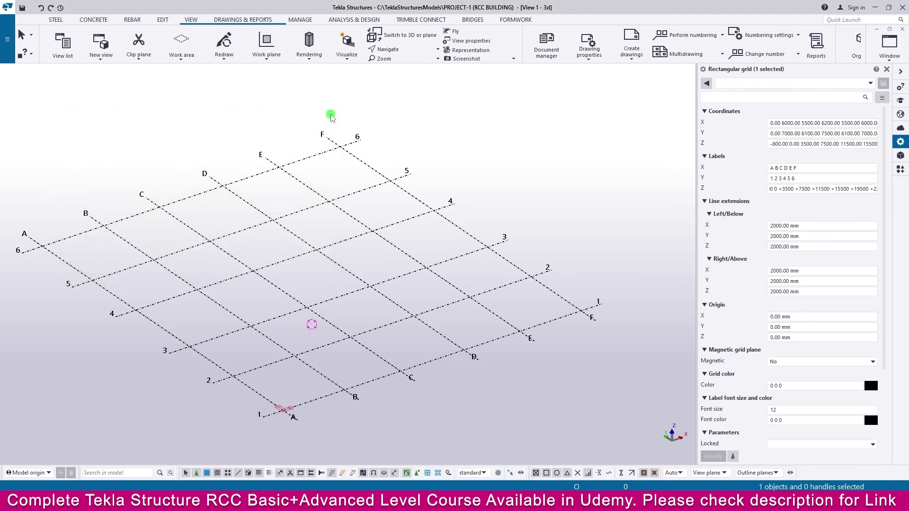